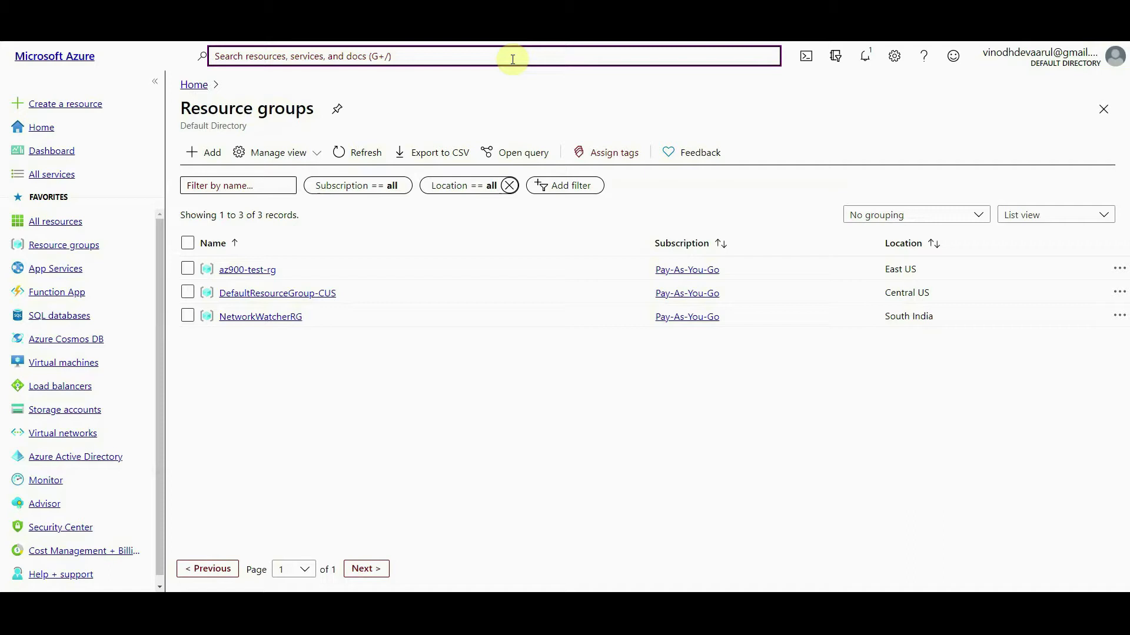
Search the portal for 'avai' to bring up the Availability sets service.
{"action": "left_click", "coordinate": [513, 59]}
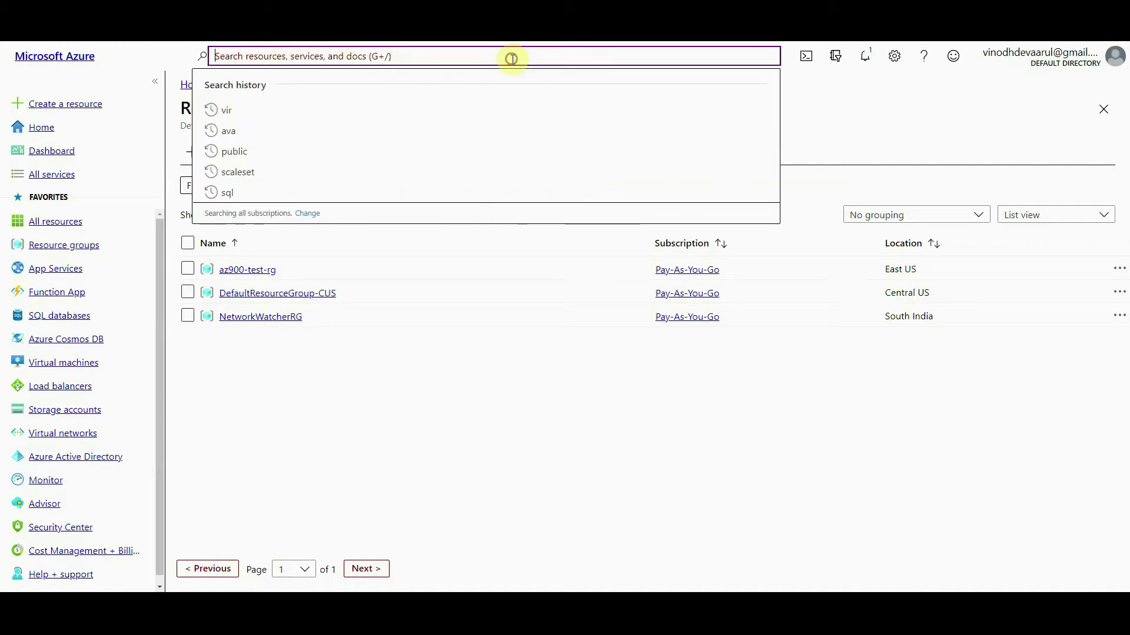
{"action": "type", "text": "ava"}
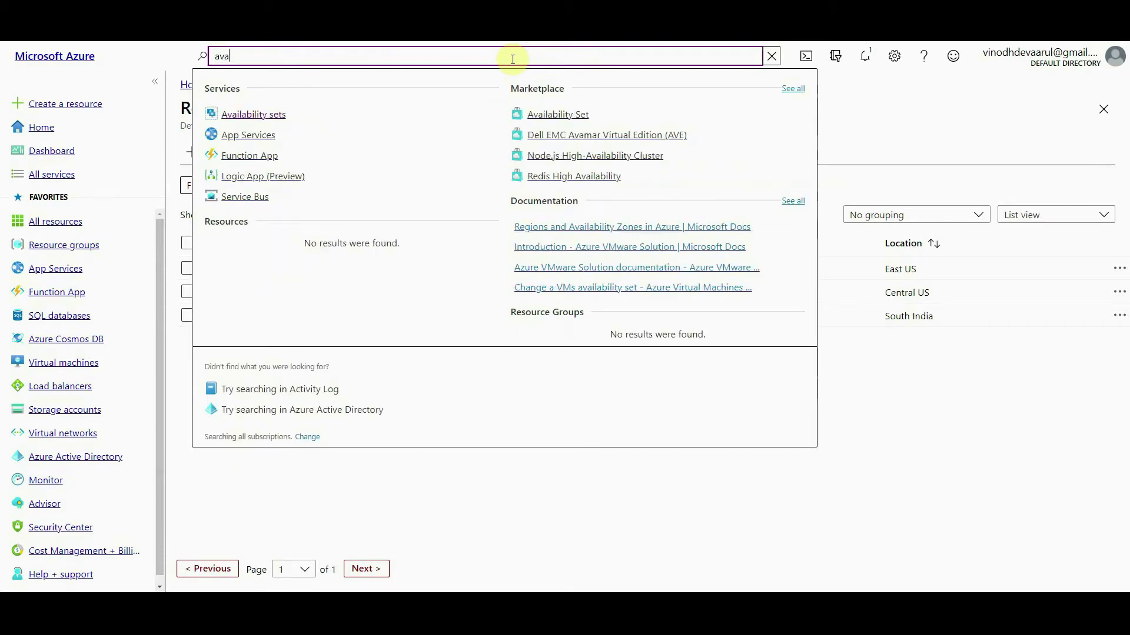
{"action": "type", "text": "i"}
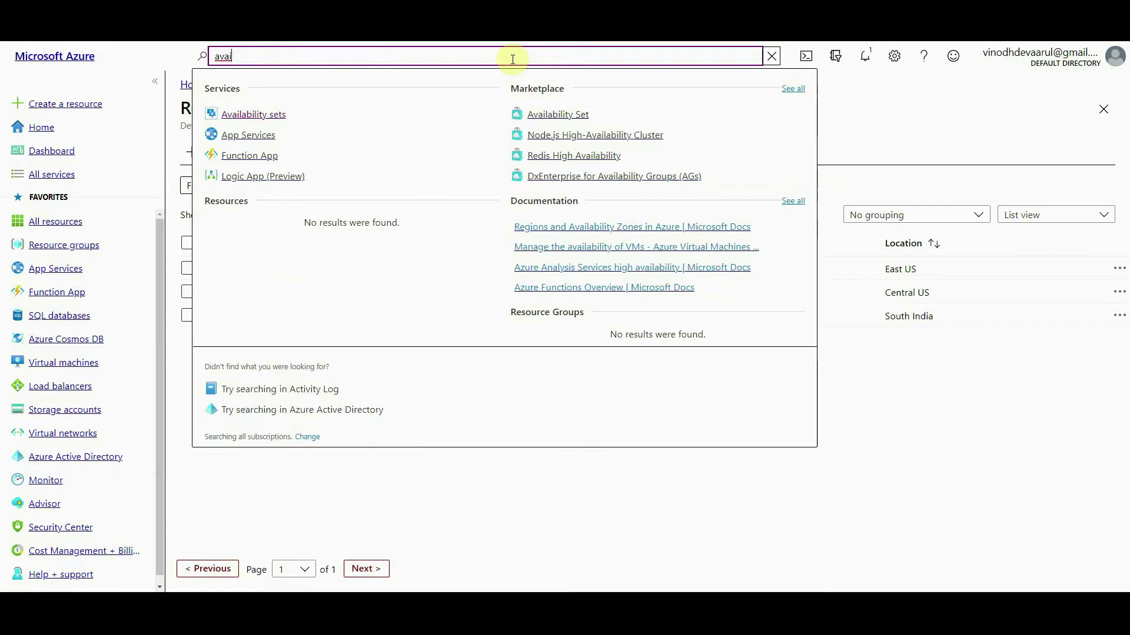
Start a new availability set named az900-availset in resource group az900-test-rg.
{"action": "left_click", "coordinate": [278, 115]}
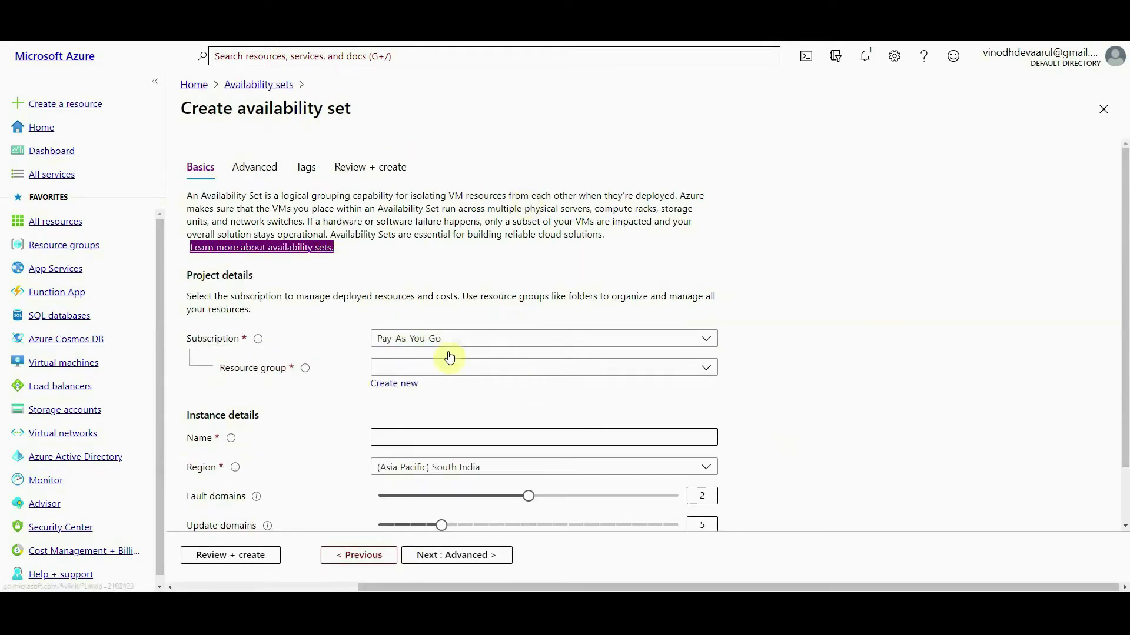
{"action": "left_click", "coordinate": [378, 385]}
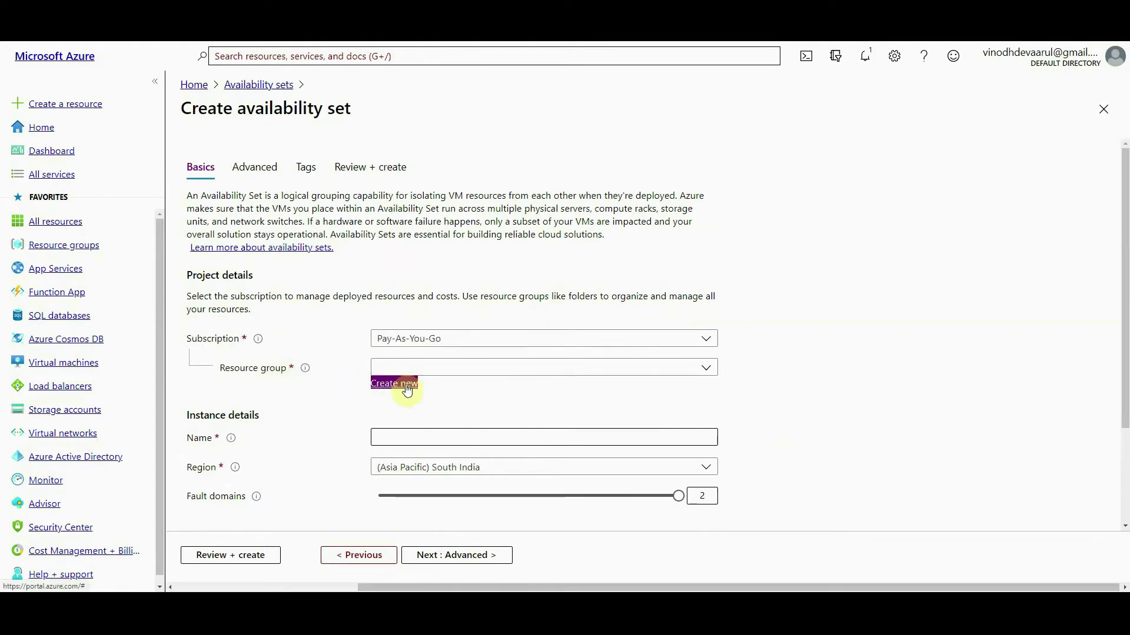
{"action": "left_click", "coordinate": [706, 369]}
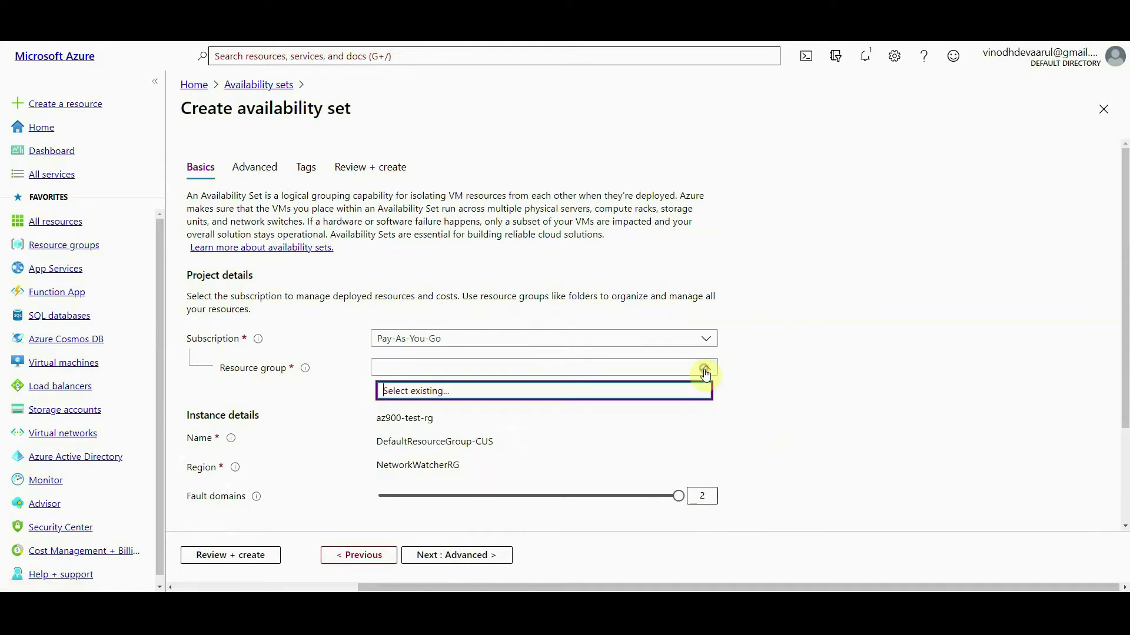
{"action": "left_click", "coordinate": [427, 428]}
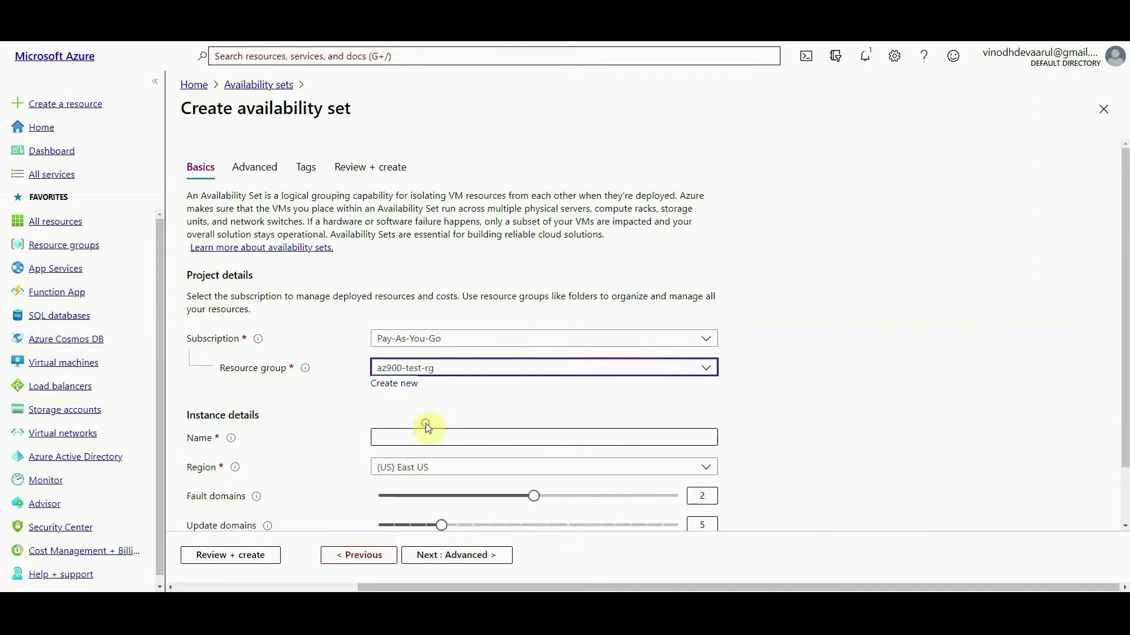
{"action": "left_click", "coordinate": [429, 437]}
{"action": "left_click", "coordinate": [427, 437]}
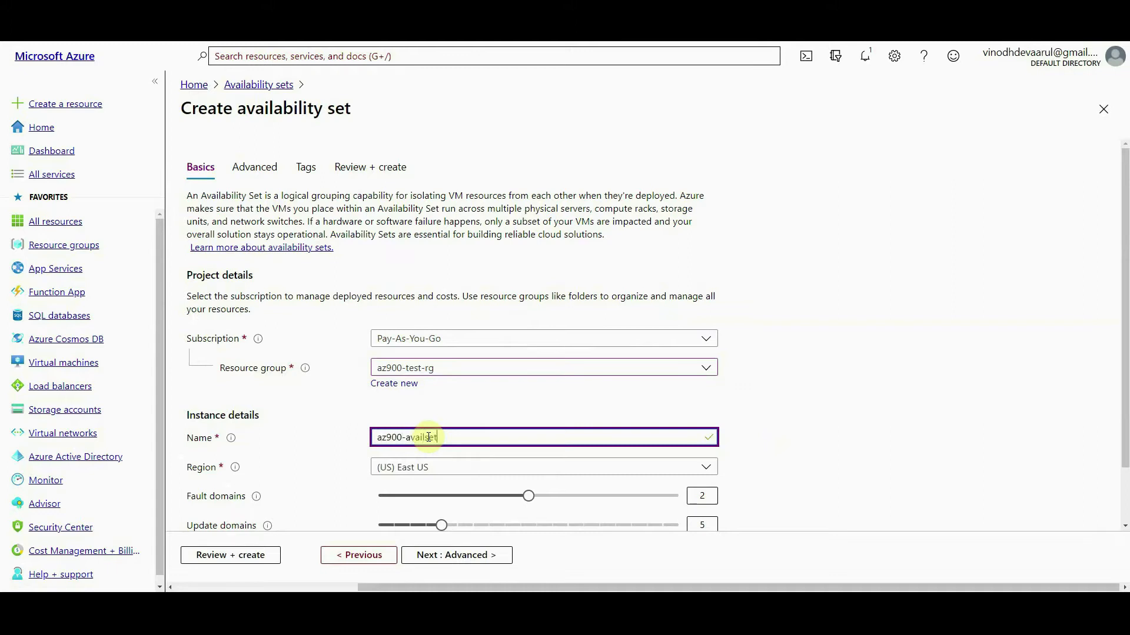
Set the availability set to 2 fault domains and 4 update domains.
{"action": "scroll", "coordinate": [712, 424], "scroll_direction": "down", "scroll_amount": 1}
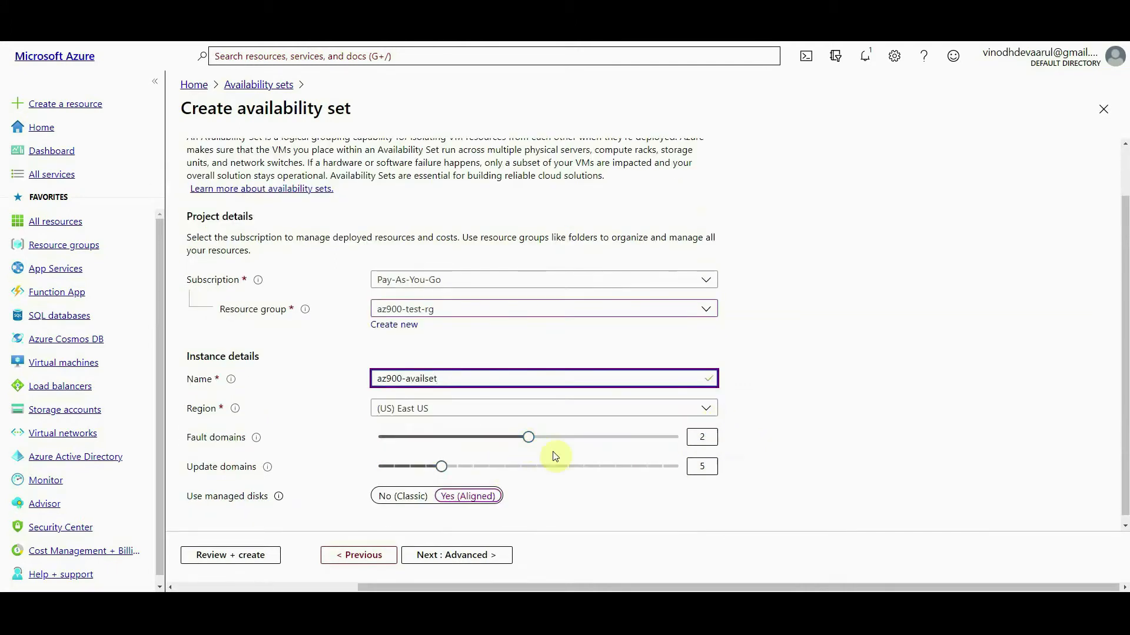
{"action": "left_click_drag", "start_coordinate": [528, 448], "coordinate": [681, 453]}
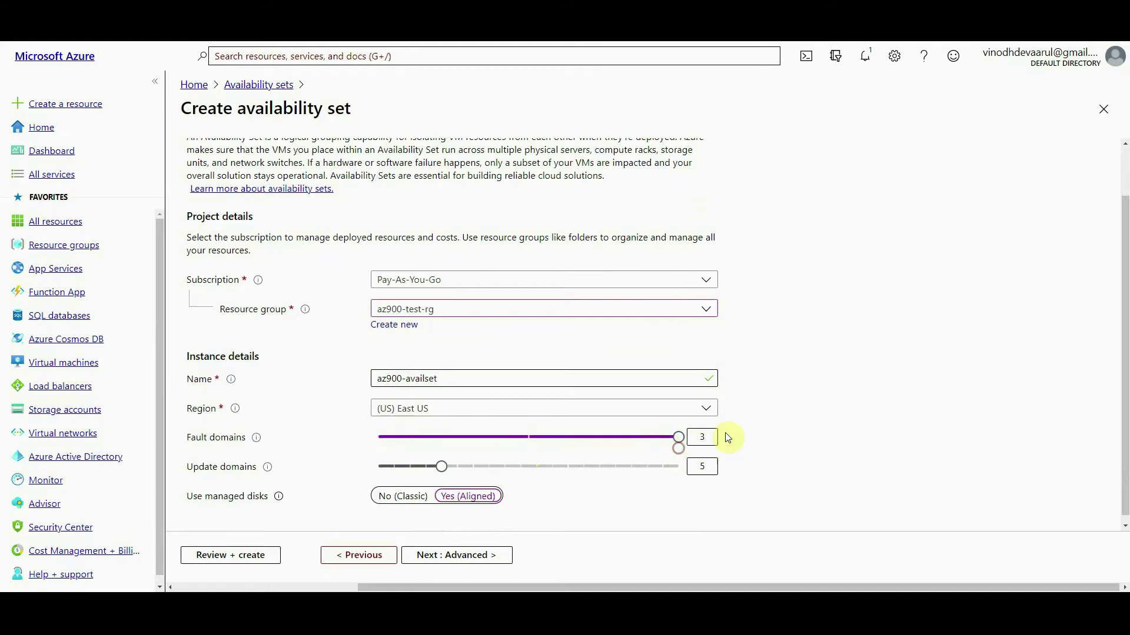
{"action": "left_click_drag", "start_coordinate": [709, 439], "coordinate": [693, 439]}
{"action": "type", "text": "2"}
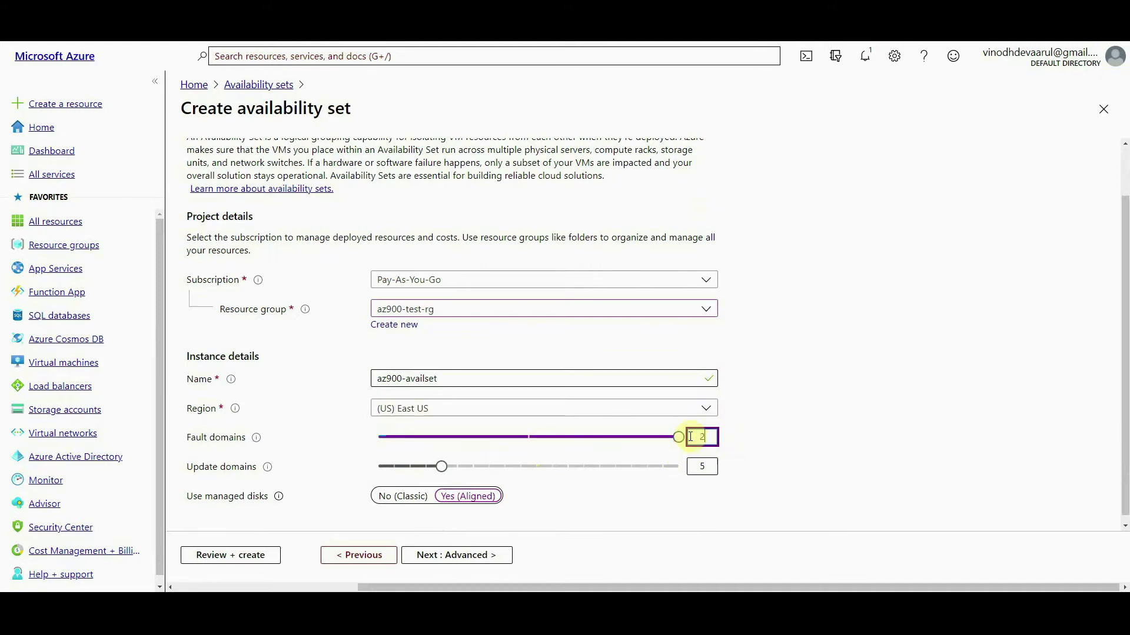
{"action": "left_click", "coordinate": [713, 466]}
{"action": "left_click_drag", "start_coordinate": [713, 466], "coordinate": [688, 466]}
{"action": "left_click", "coordinate": [888, 390]}
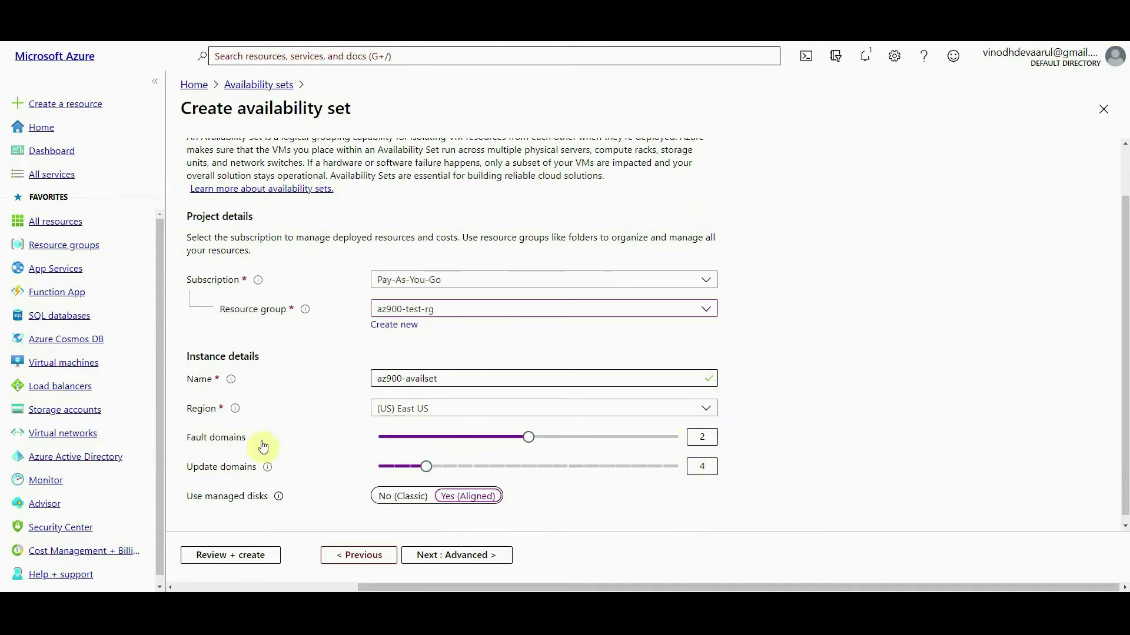
Bring up the Review + create summary for az900-availset.
{"action": "mouse_move", "coordinate": [256, 445]}
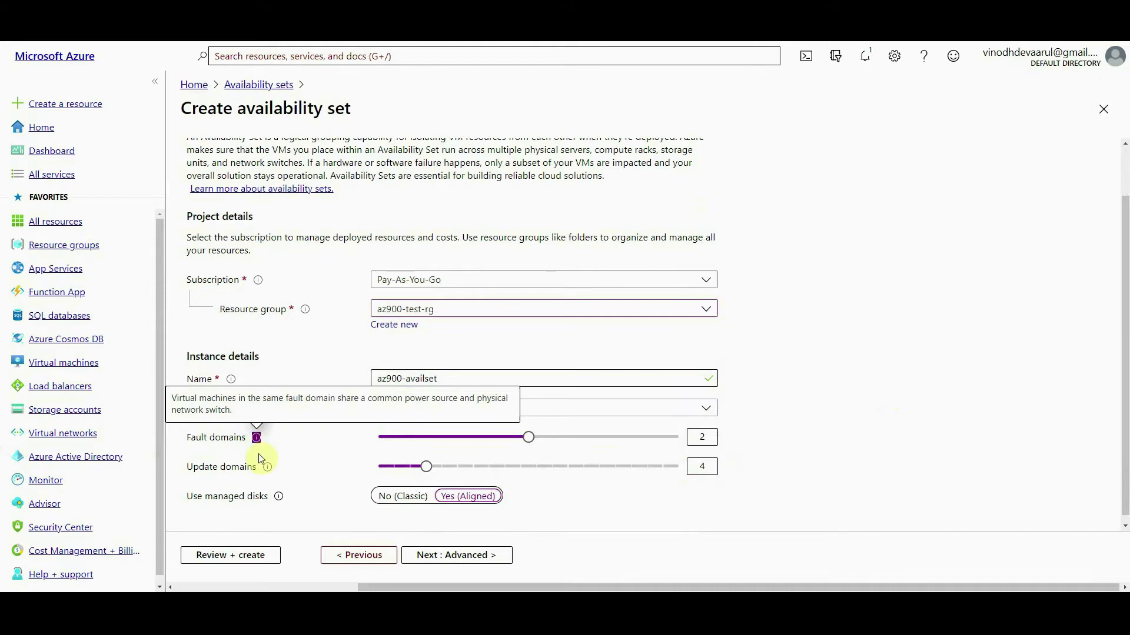
{"action": "mouse_move", "coordinate": [268, 469]}
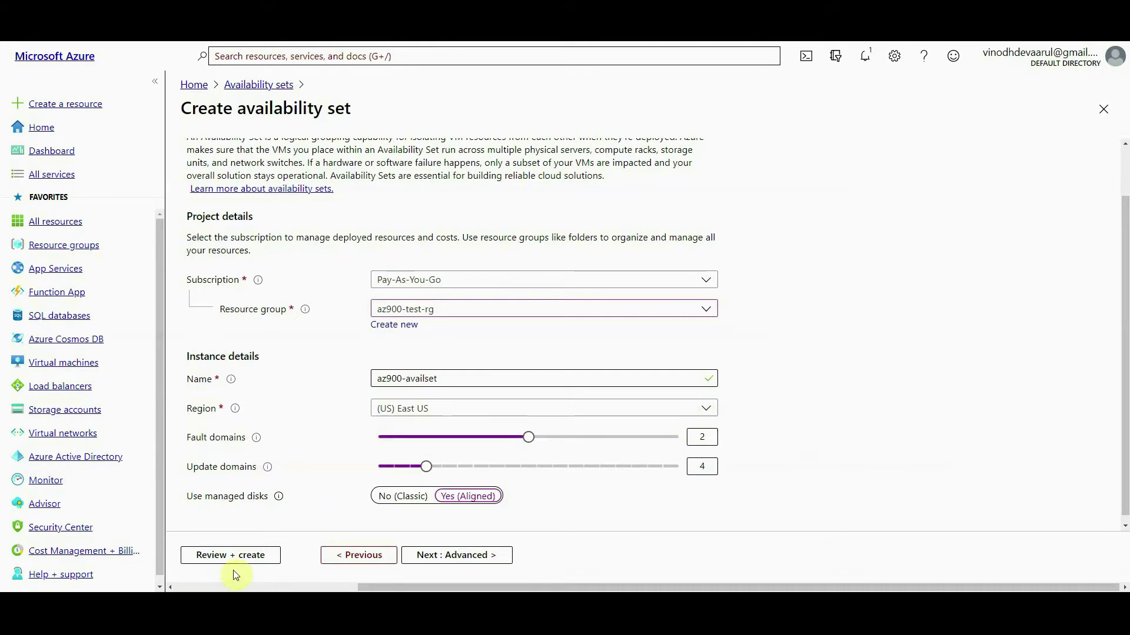
{"action": "left_click", "coordinate": [247, 557]}
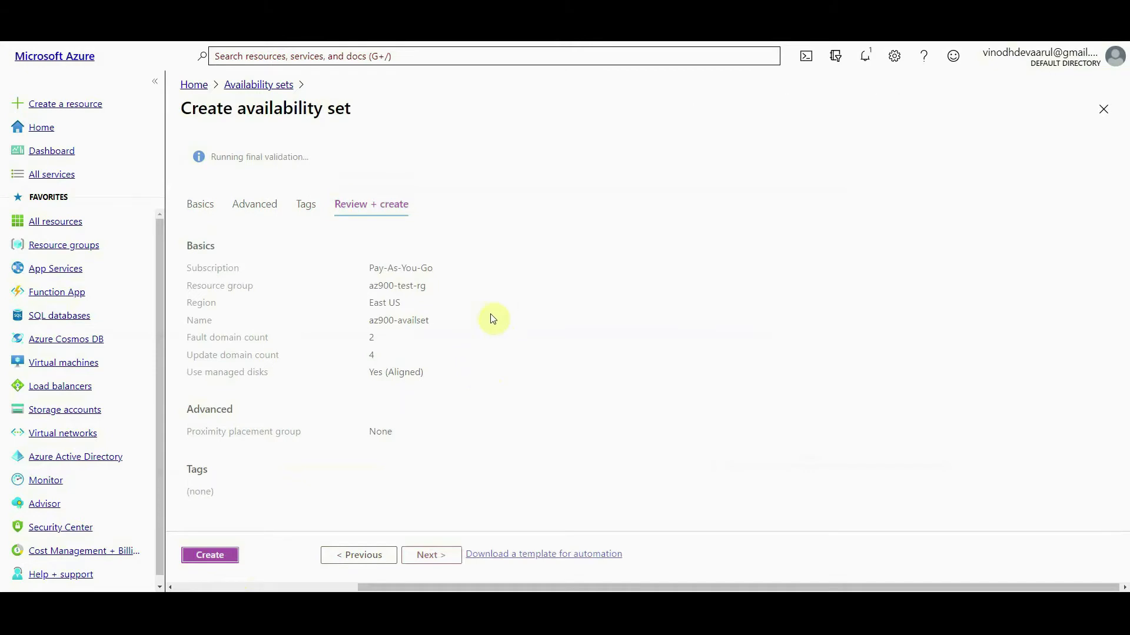
Create the availability set, then go to the Virtual machines list via search.
{"action": "left_click", "coordinate": [217, 561]}
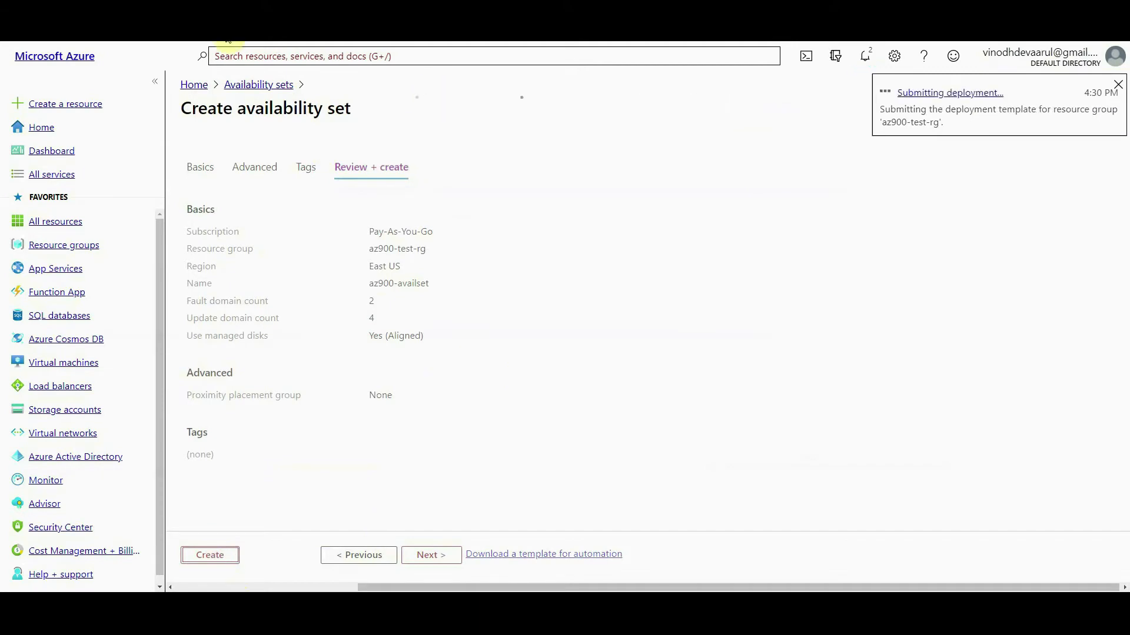
{"action": "left_click", "coordinate": [304, 57]}
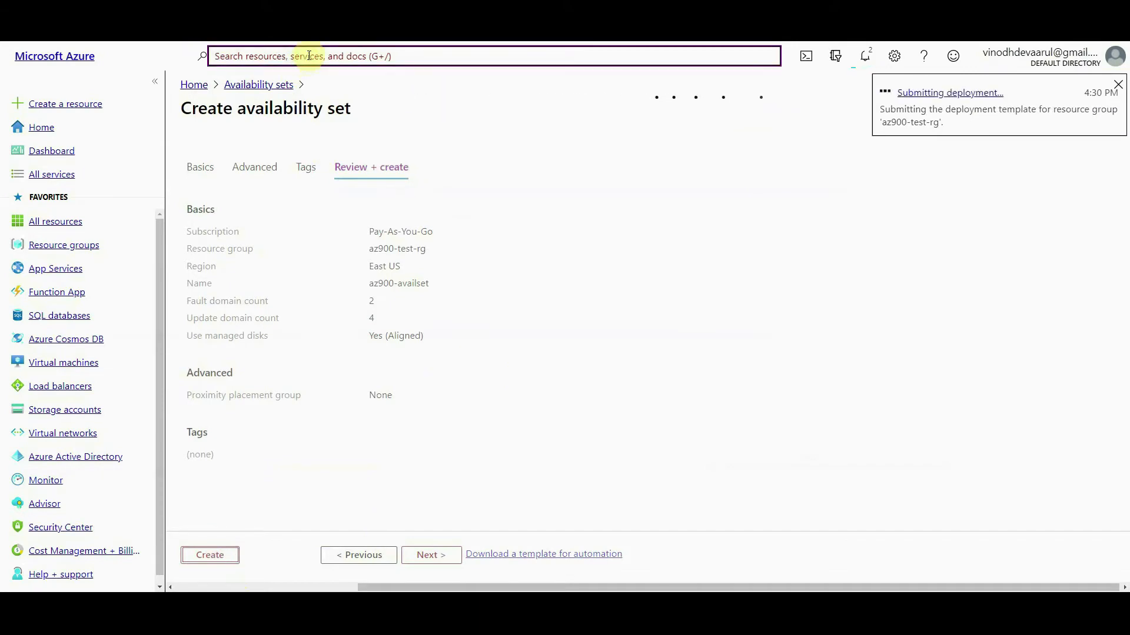
{"action": "left_click", "coordinate": [308, 56]}
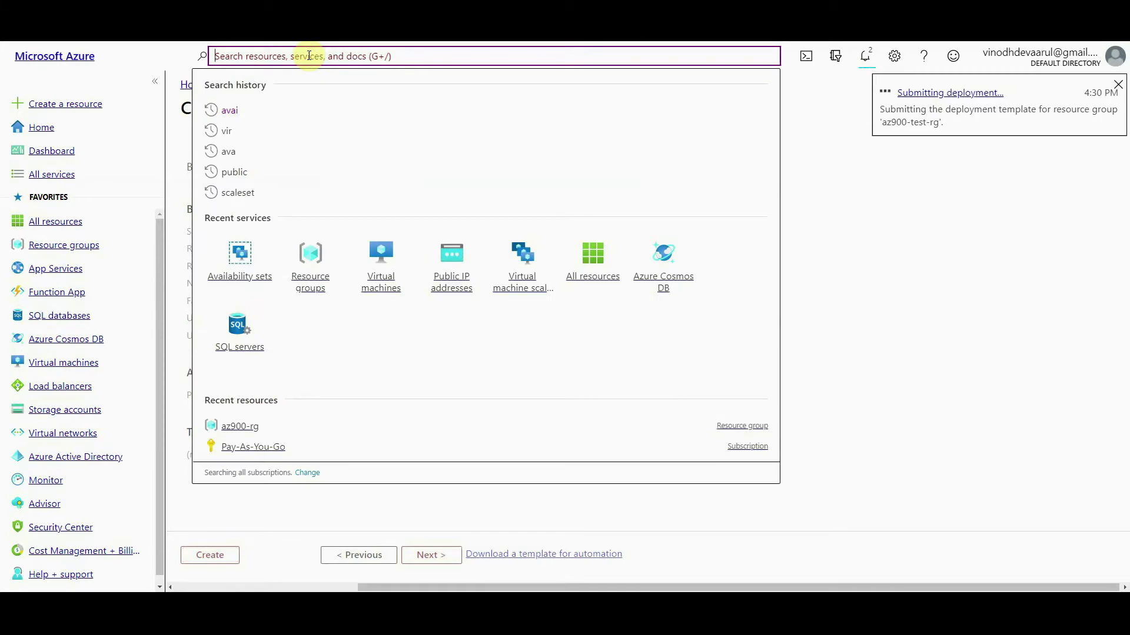
{"action": "type", "text": "vi"}
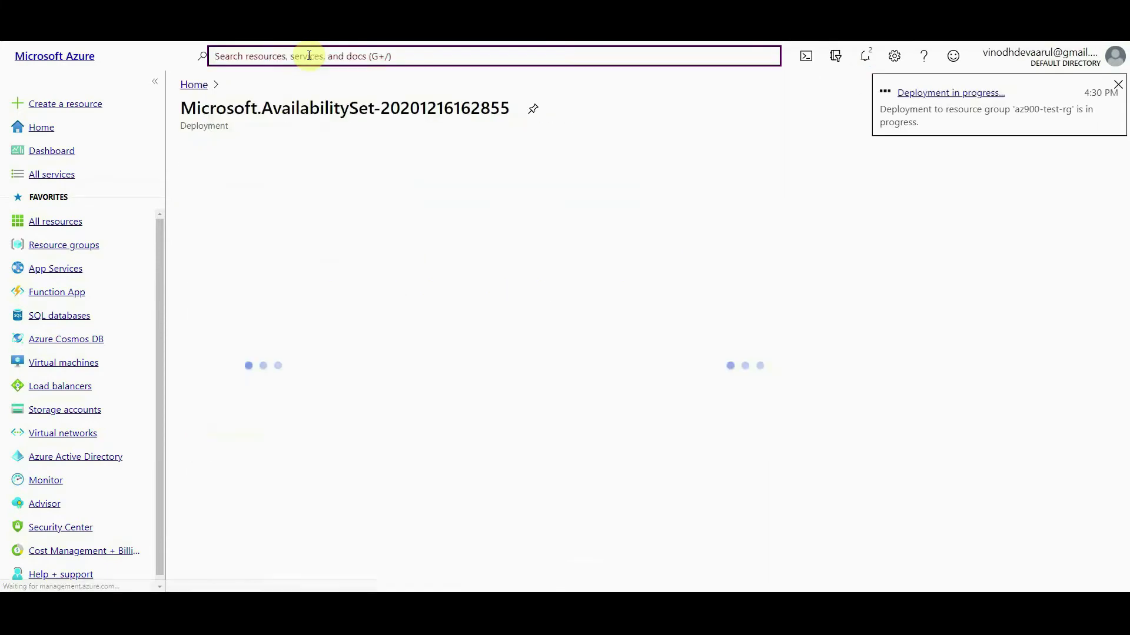
{"action": "left_click", "coordinate": [309, 56]}
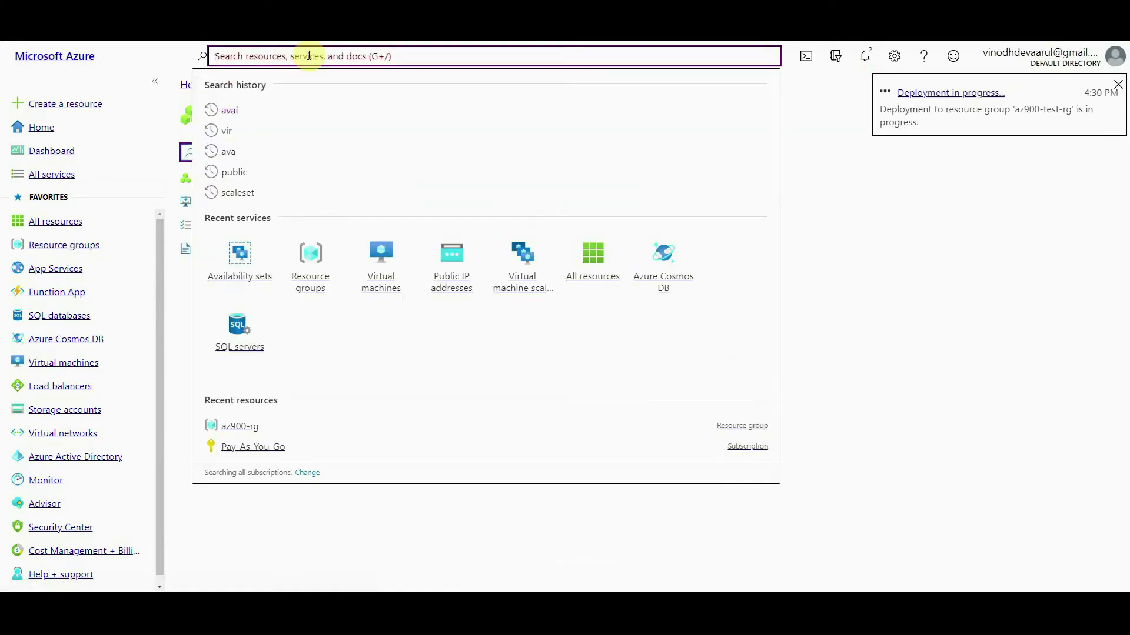
{"action": "type", "text": "virt"}
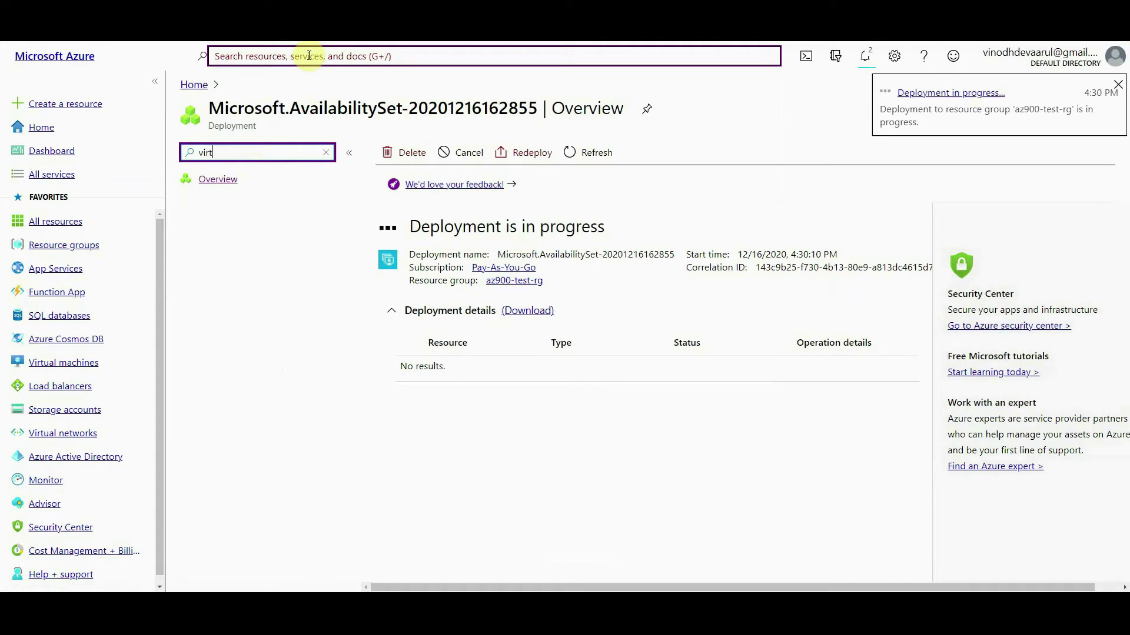
{"action": "left_click", "coordinate": [309, 55]}
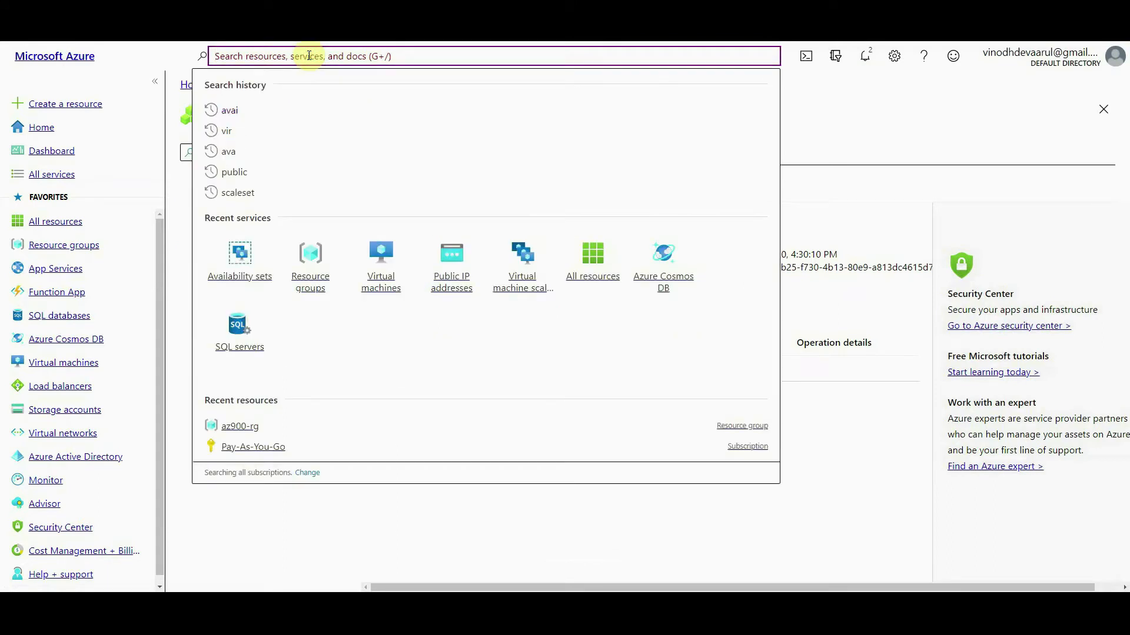
{"action": "left_click", "coordinate": [381, 252]}
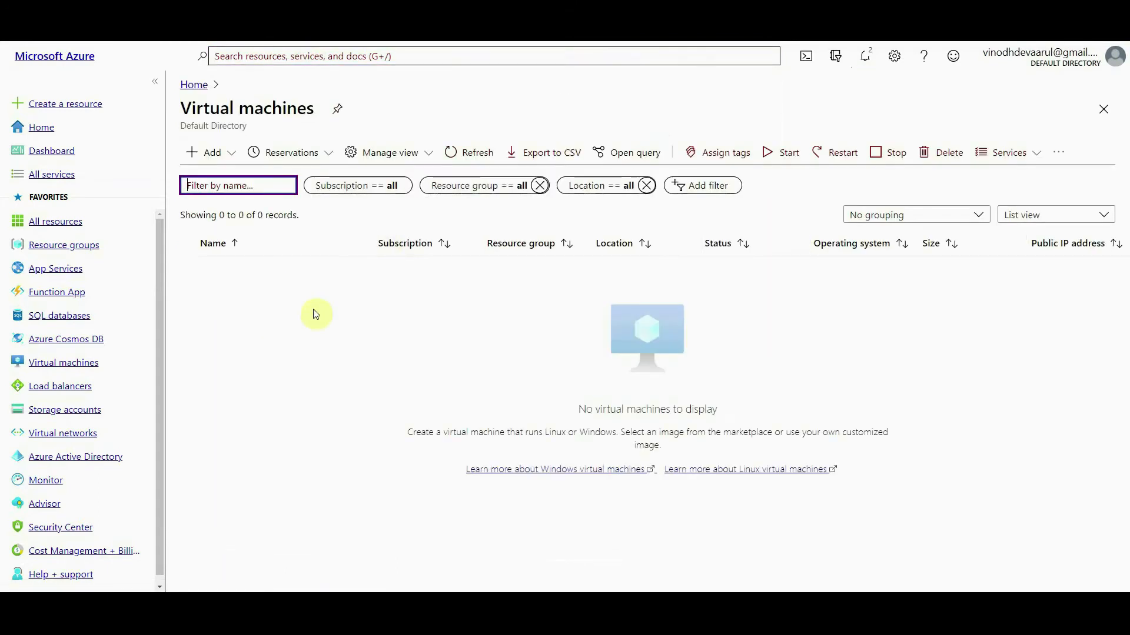
Start a new virtual machine named vm1 in resource group az900-test-rg.
{"action": "left_click", "coordinate": [208, 152]}
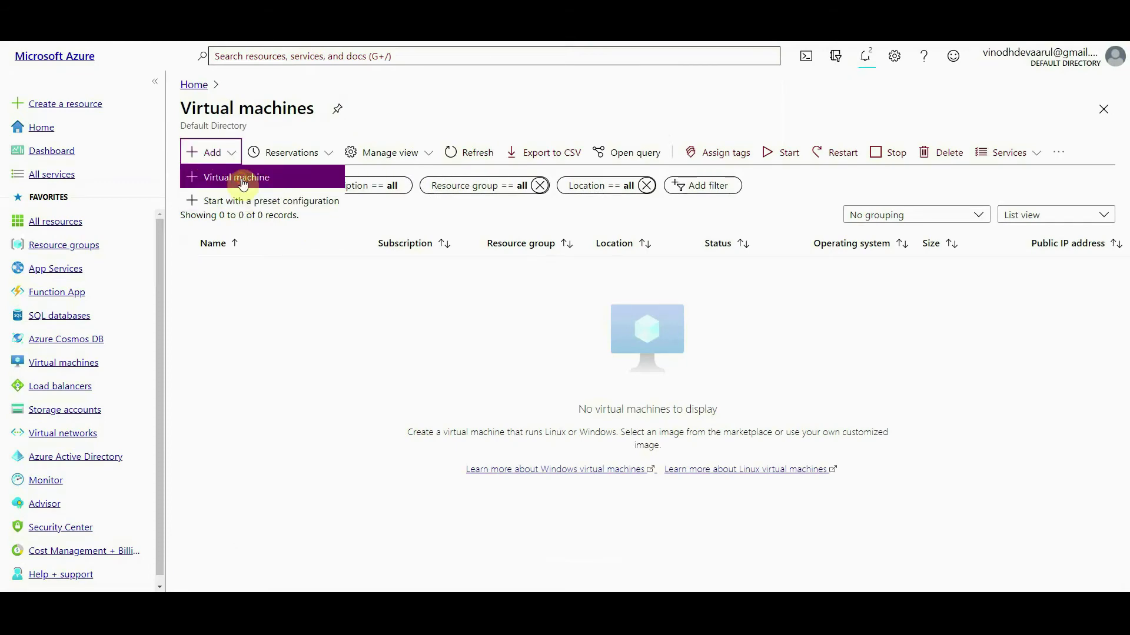
{"action": "left_click", "coordinate": [242, 180]}
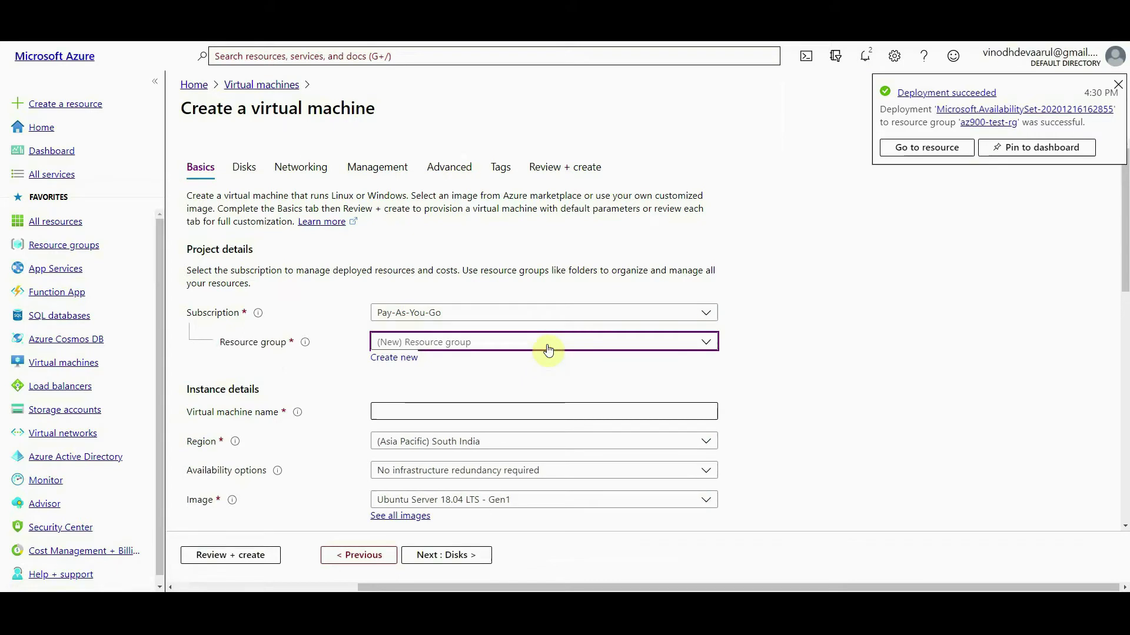
{"action": "left_click", "coordinate": [548, 350]}
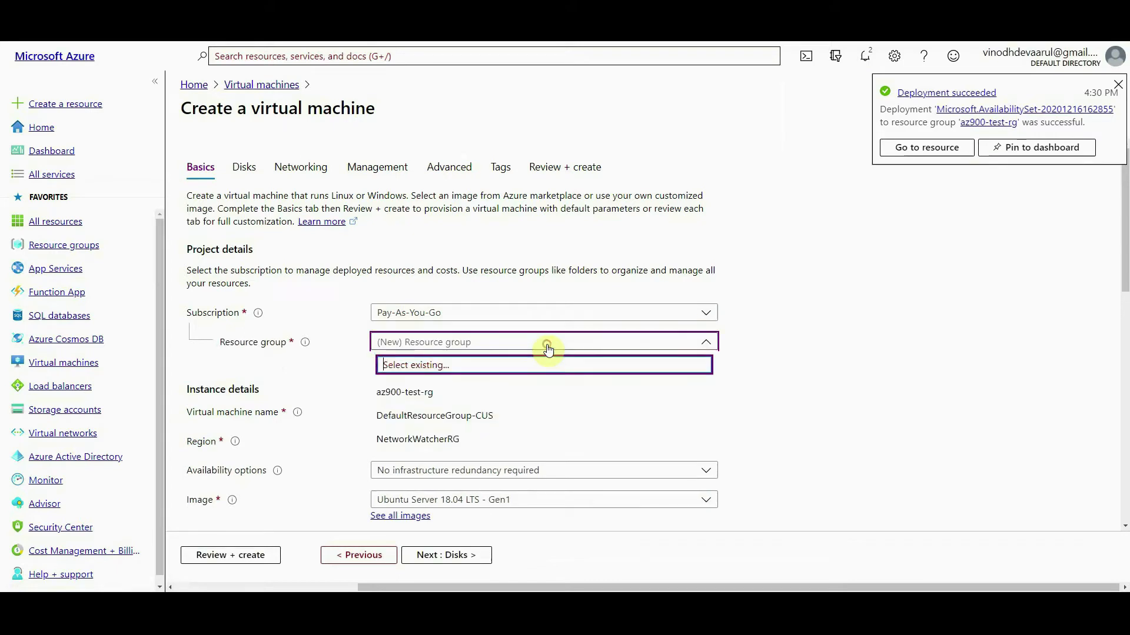
{"action": "left_click", "coordinate": [453, 392]}
{"action": "left_click", "coordinate": [448, 412]}
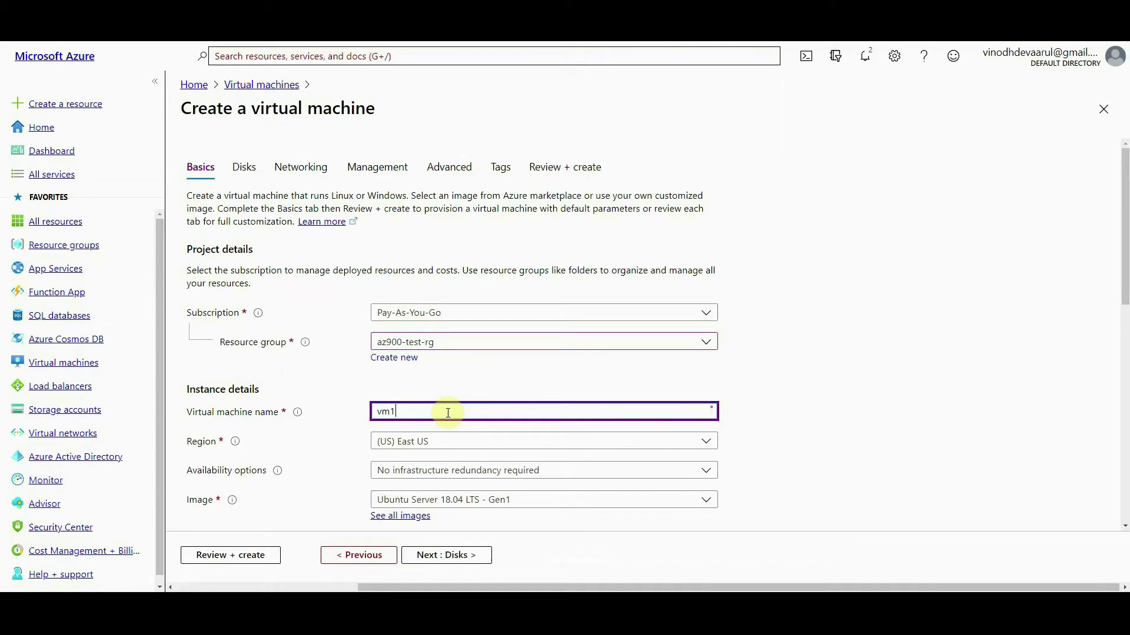
{"action": "type", "text": "vm1"}
Place vm1 in the az900-availset availability set and view all VM sizes.
{"action": "scroll", "coordinate": [653, 367], "scroll_direction": "down", "scroll_amount": 2}
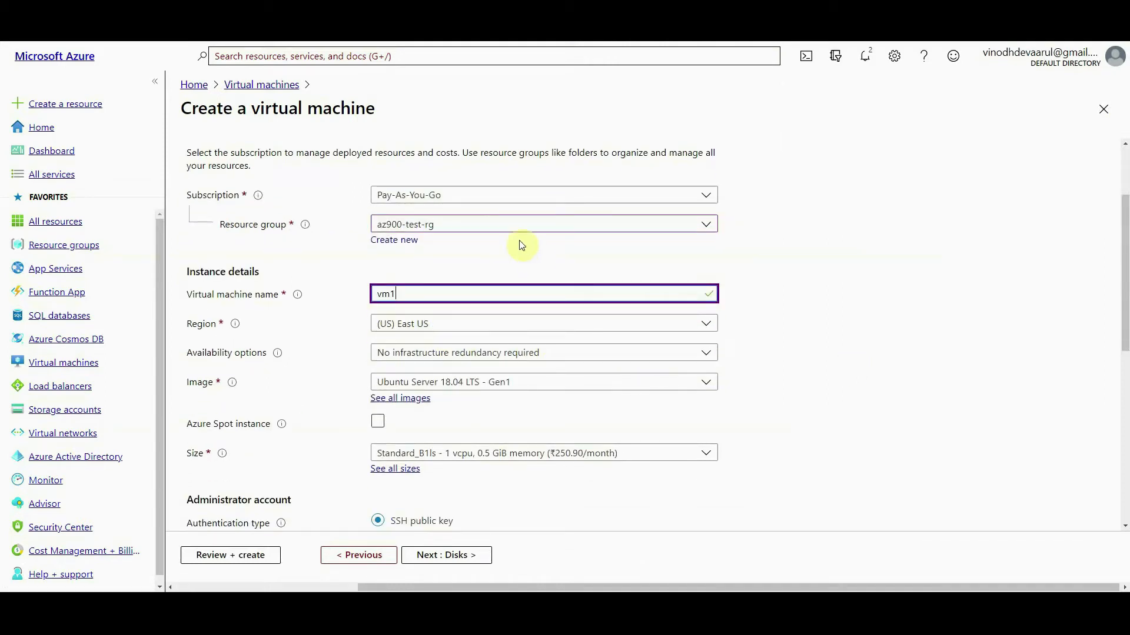
{"action": "left_click", "coordinate": [623, 359]}
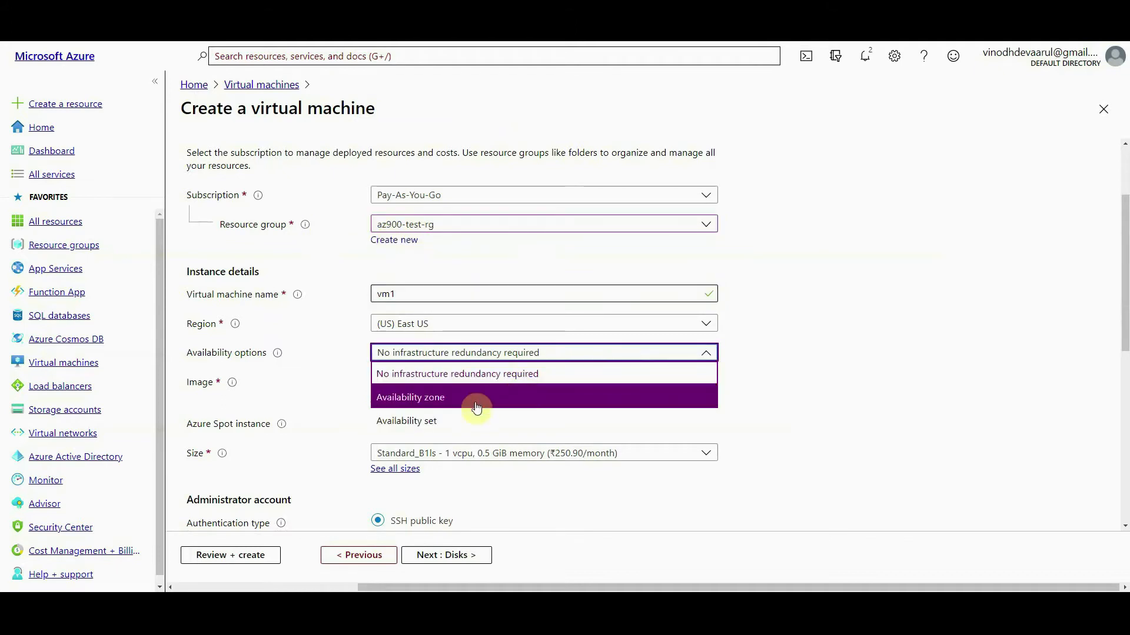
{"action": "left_click", "coordinate": [459, 424]}
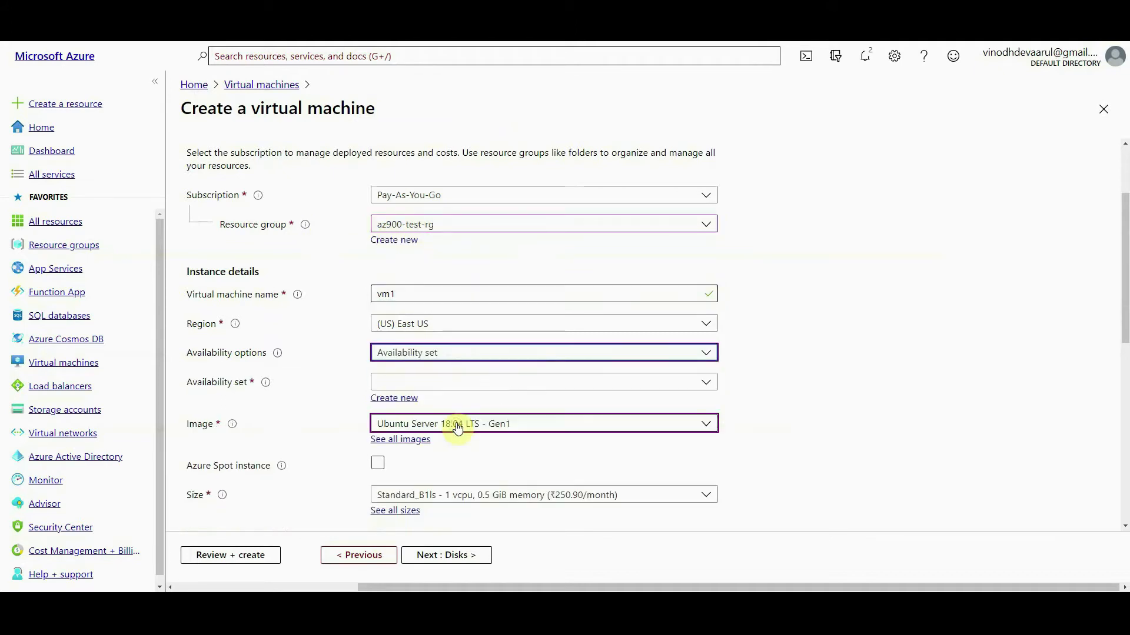
{"action": "left_click", "coordinate": [504, 382]}
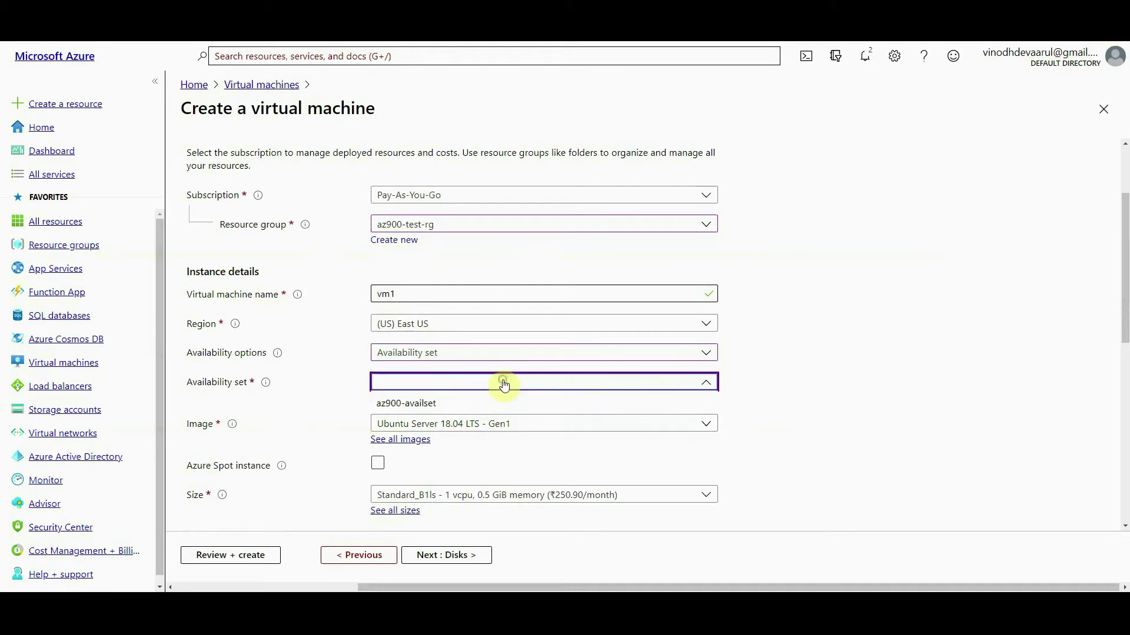
{"action": "left_click", "coordinate": [402, 406]}
{"action": "scroll", "coordinate": [871, 398], "scroll_direction": "down", "scroll_amount": 4}
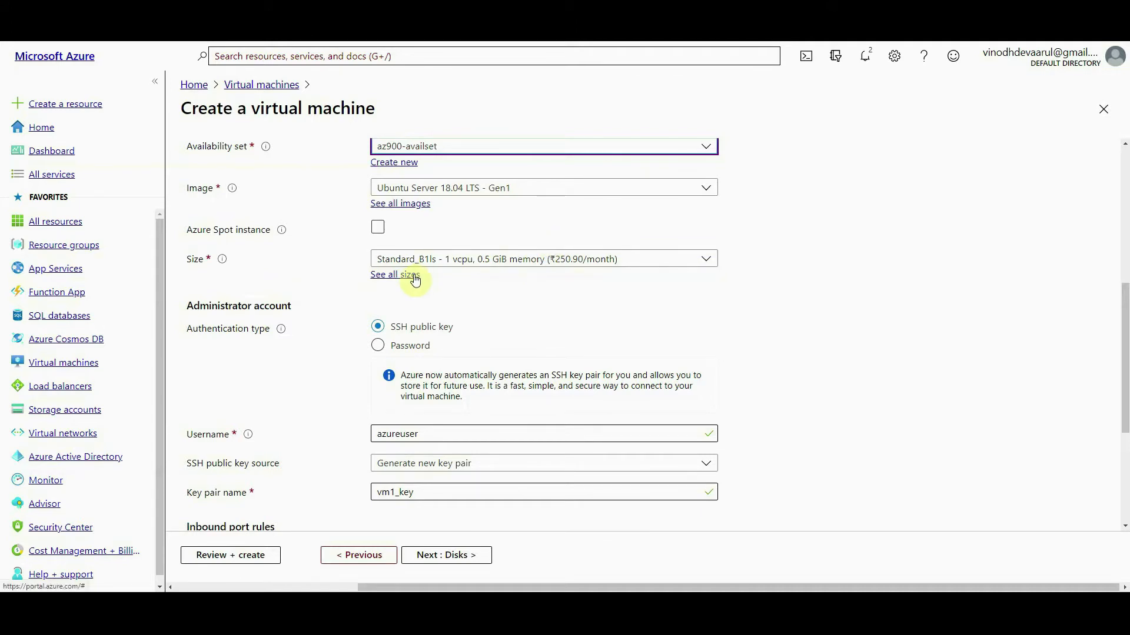
{"action": "left_click", "coordinate": [396, 275]}
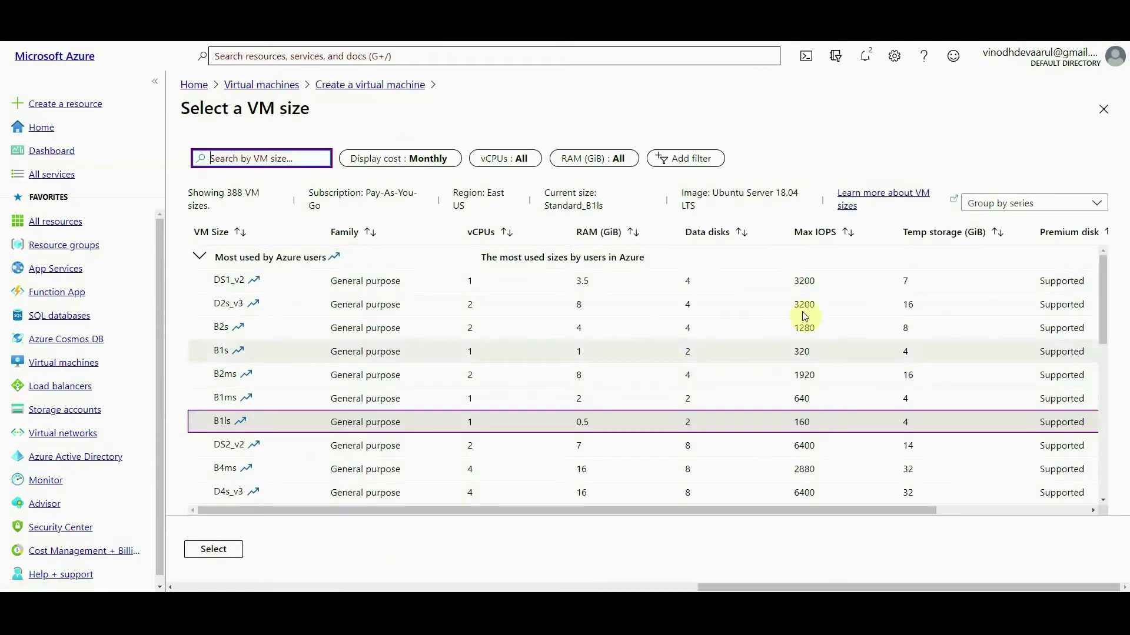
Sort VM sizes by monthly cost and select Standard_B1ls for vm1.
{"action": "left_click_drag", "start_coordinate": [668, 511], "coordinate": [978, 494]}
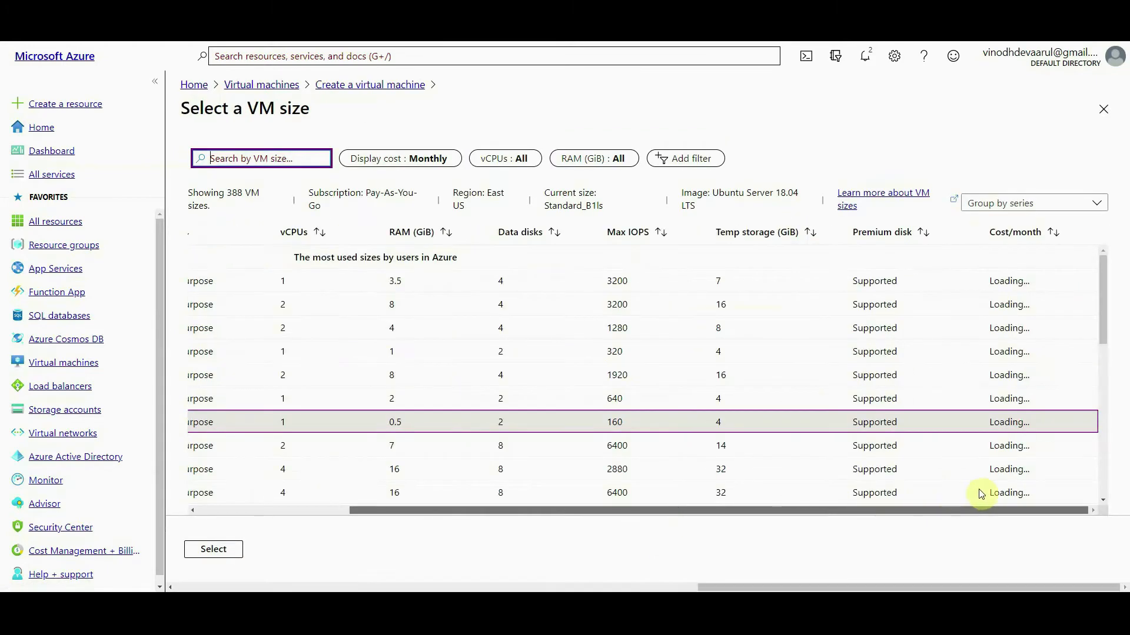
{"action": "left_click_drag", "start_coordinate": [748, 530], "coordinate": [457, 475]}
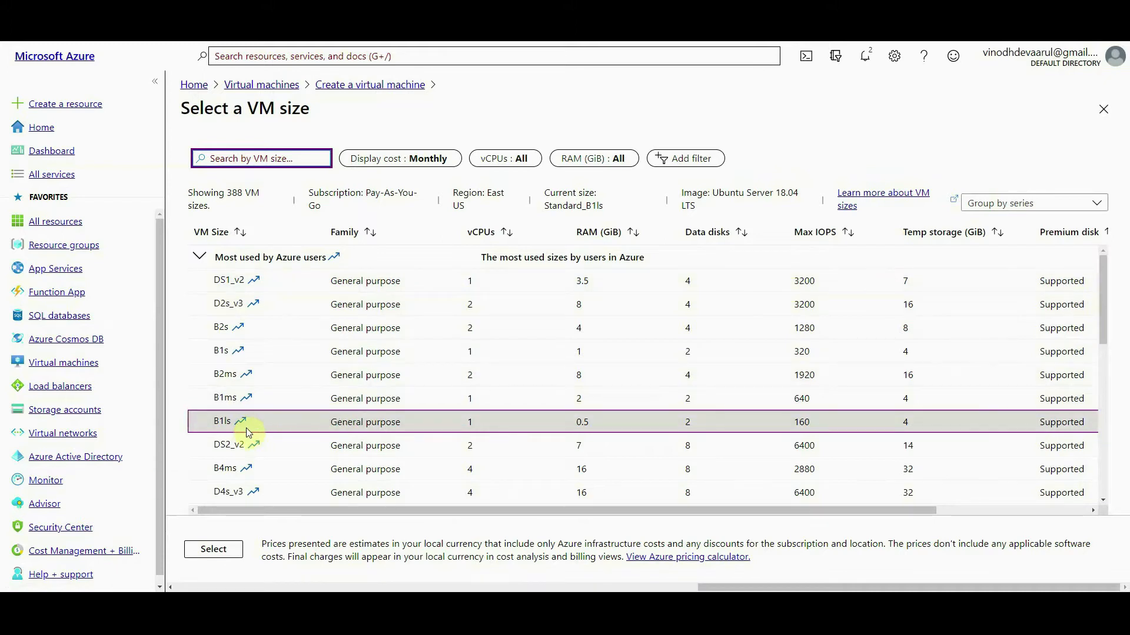
{"action": "left_click_drag", "start_coordinate": [609, 511], "coordinate": [874, 510]}
{"action": "left_click", "coordinate": [1027, 234]}
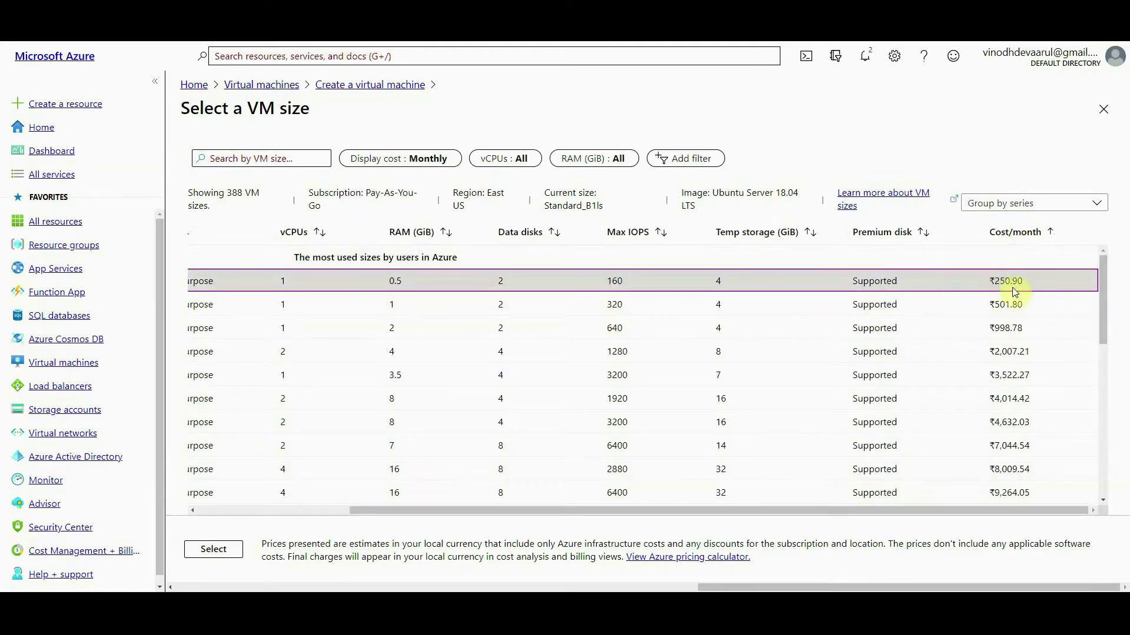
{"action": "left_click_drag", "start_coordinate": [866, 511], "coordinate": [565, 537]}
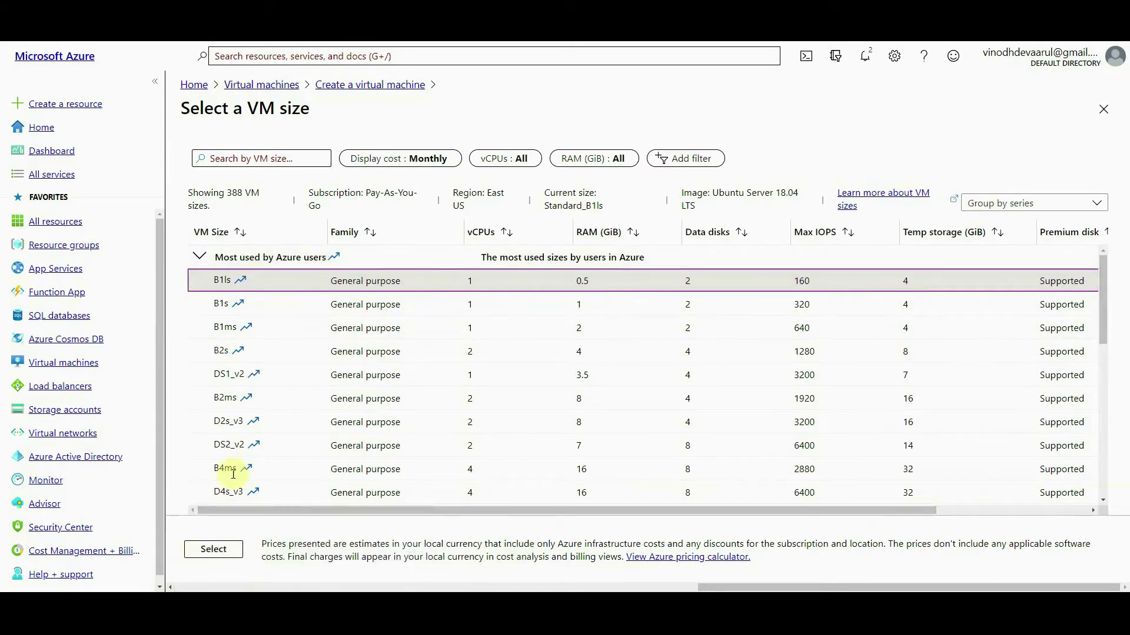
{"action": "left_click", "coordinate": [213, 549]}
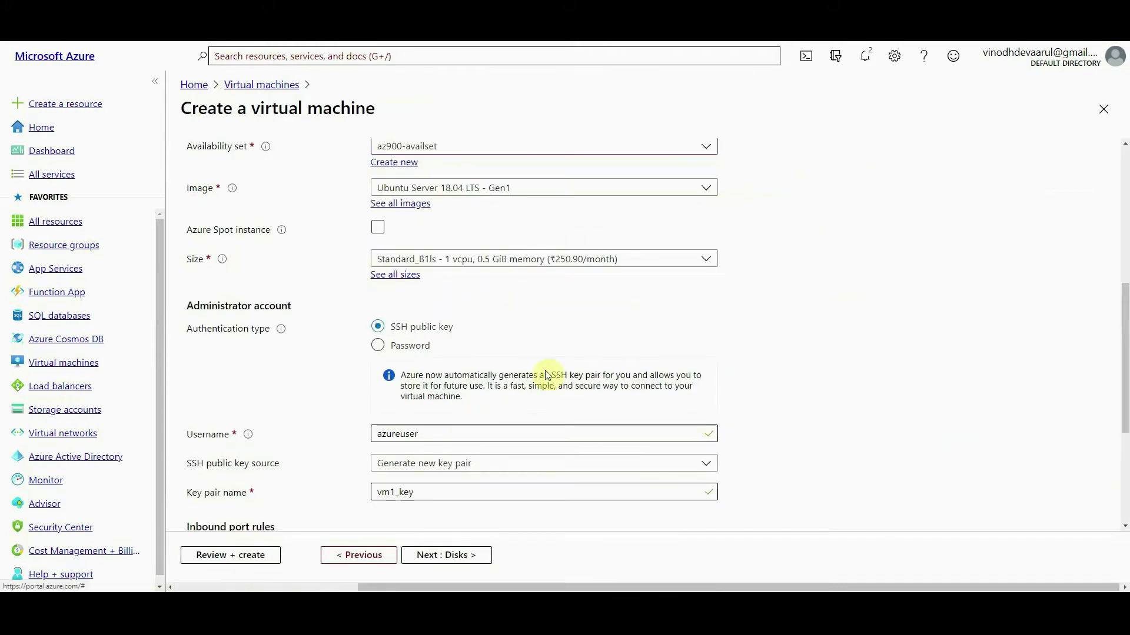
Give vm1 password authentication with an admin username and matching password, then review.
{"action": "scroll", "coordinate": [546, 375], "scroll_direction": "down", "scroll_amount": 3}
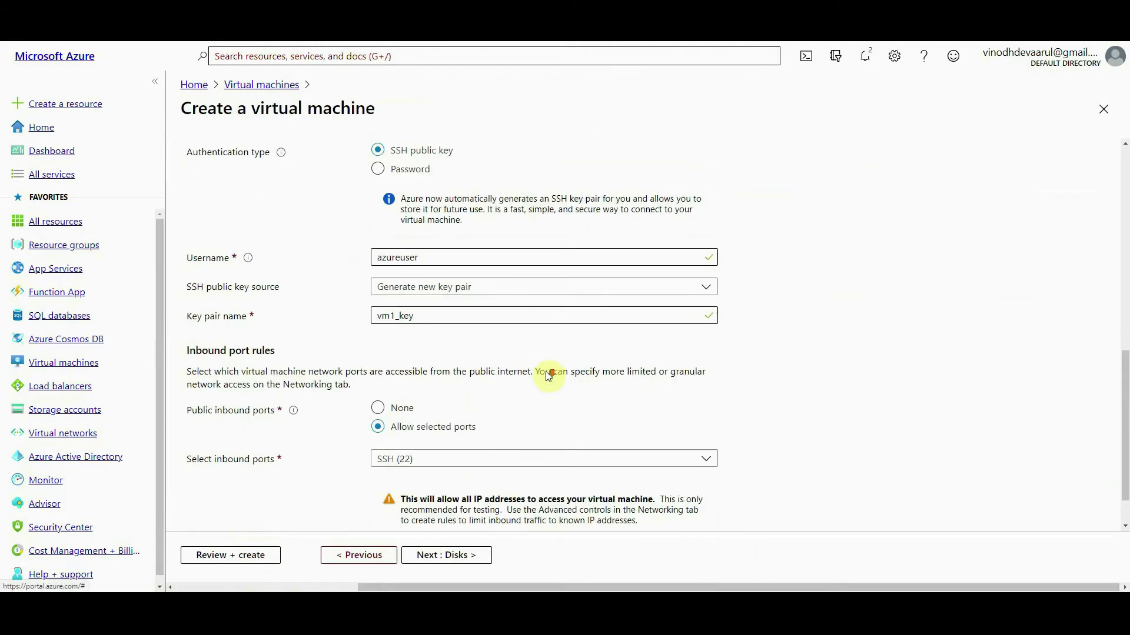
{"action": "left_click", "coordinate": [429, 171]}
{"action": "left_click", "coordinate": [451, 200]}
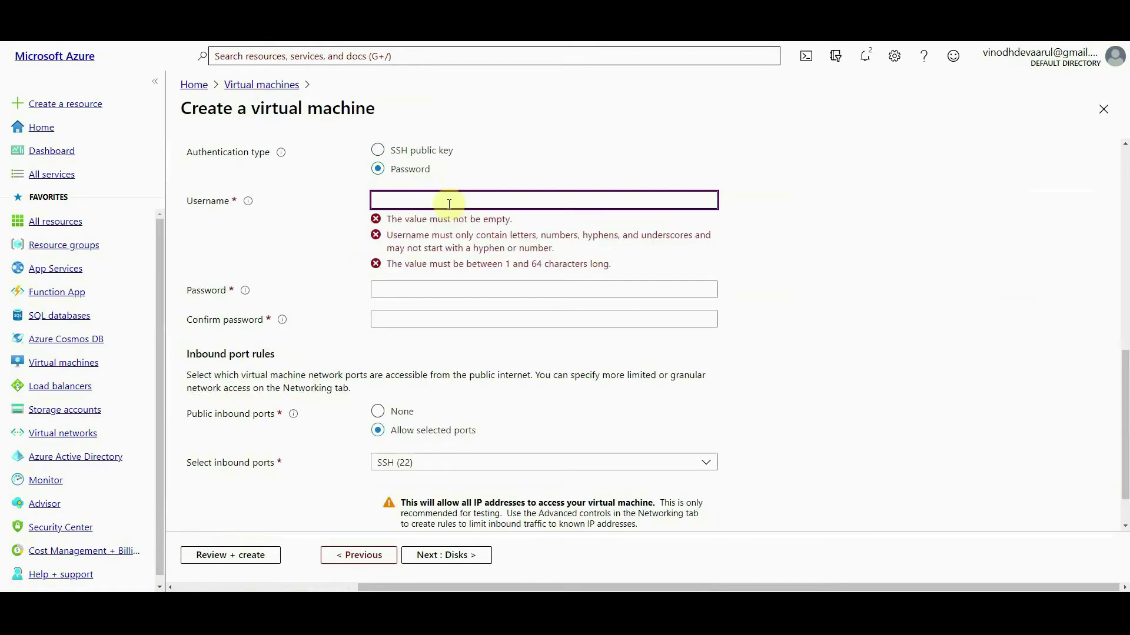
{"action": "type", "text": "vinodhdevaaruy"}
{"action": "key", "text": "BackSpace"}
{"action": "type", "text": "l"}
{"action": "key", "text": "Tab"}
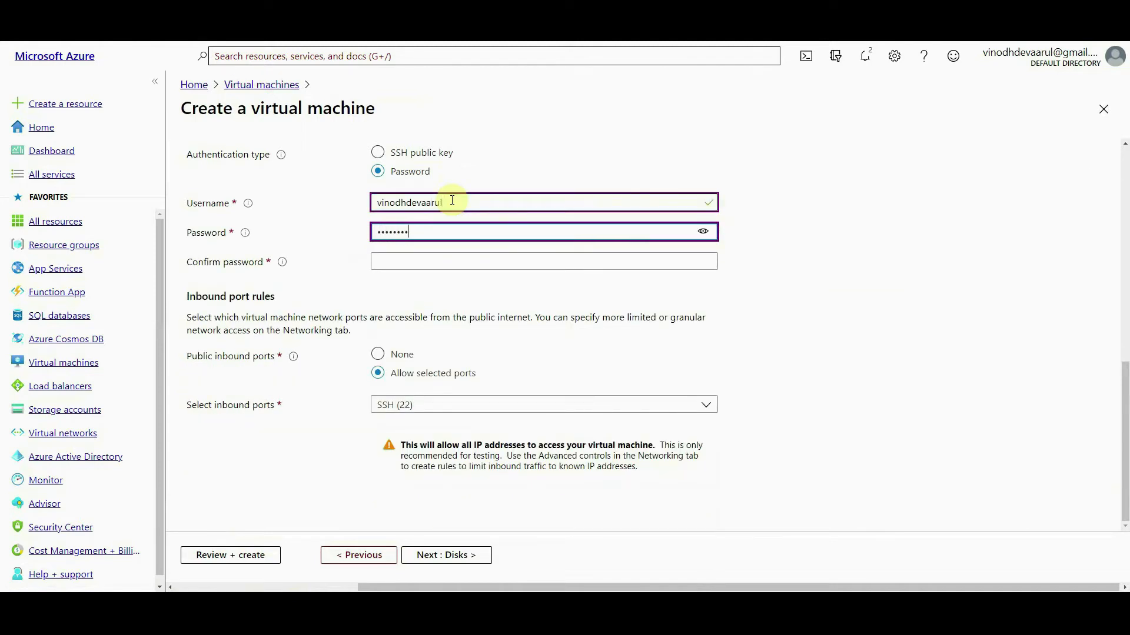
{"action": "key", "text": "Tab"}
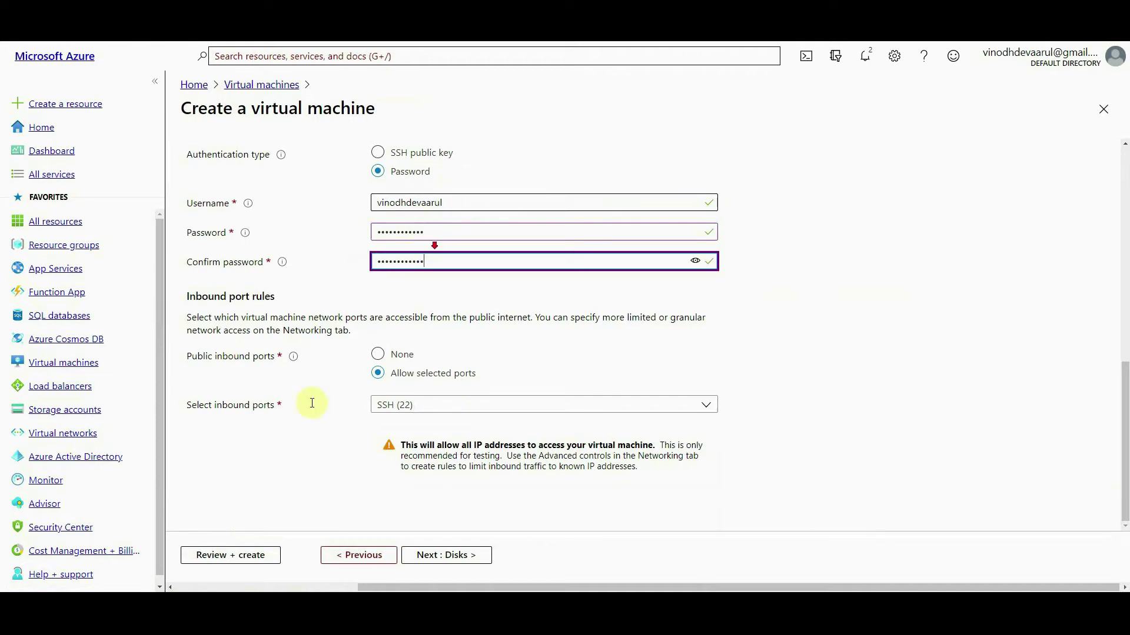
{"action": "left_click", "coordinate": [245, 561]}
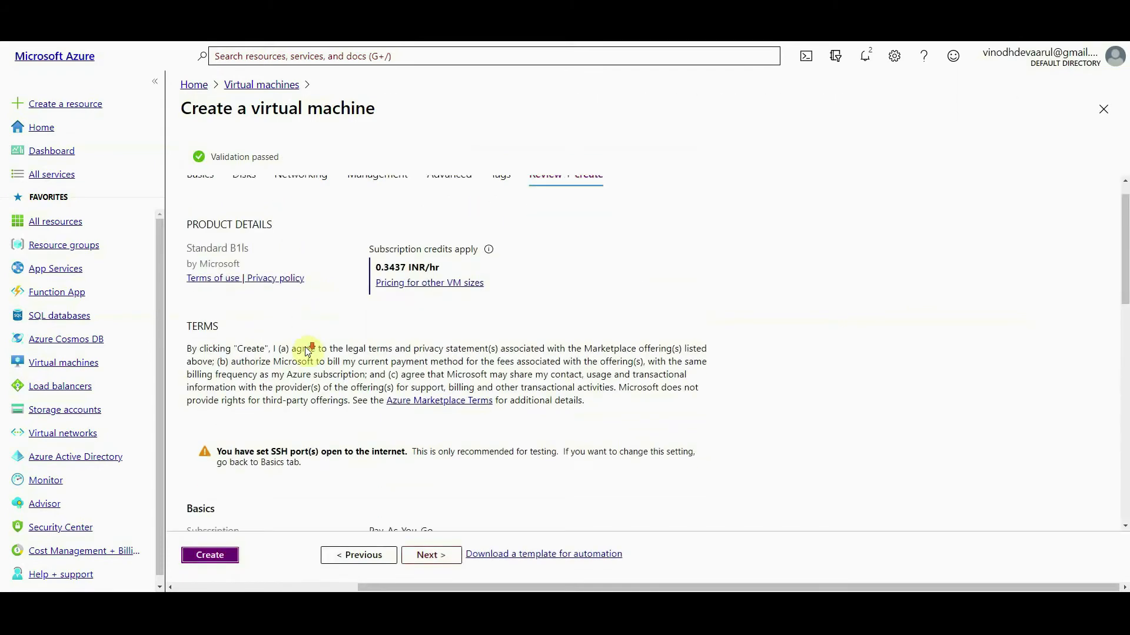
Create vm1 once validation has passed.
{"action": "scroll", "coordinate": [265, 400], "scroll_direction": "down", "scroll_amount": 1}
{"action": "left_click", "coordinate": [224, 559]}
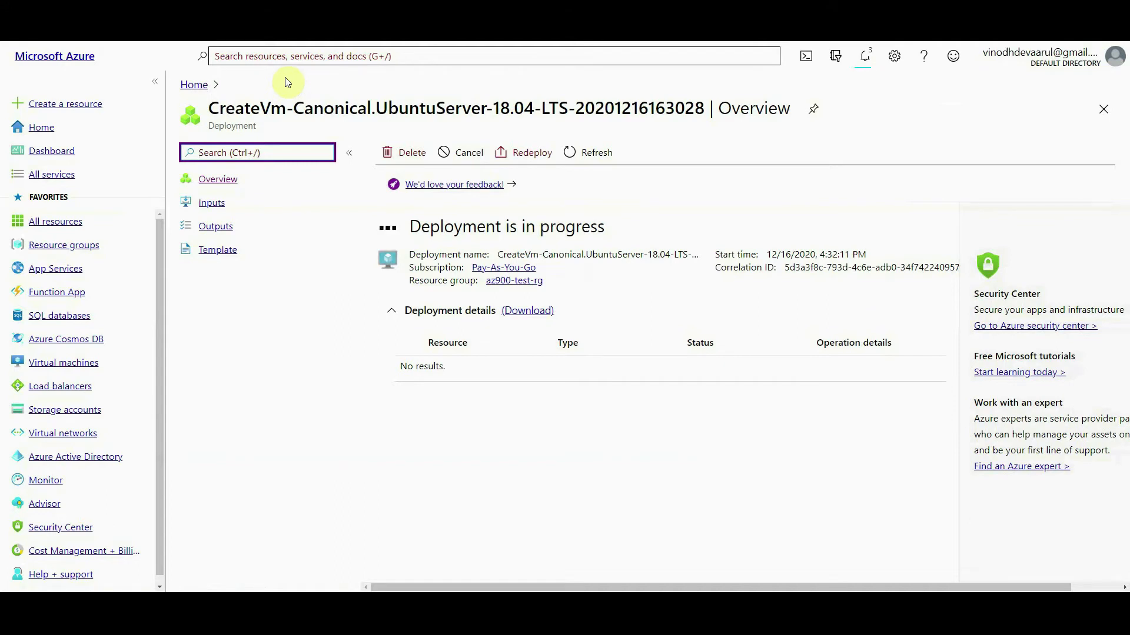
Start a new virtual machine named vm2 in resource group az900-test-rg.
{"action": "left_click", "coordinate": [279, 57]}
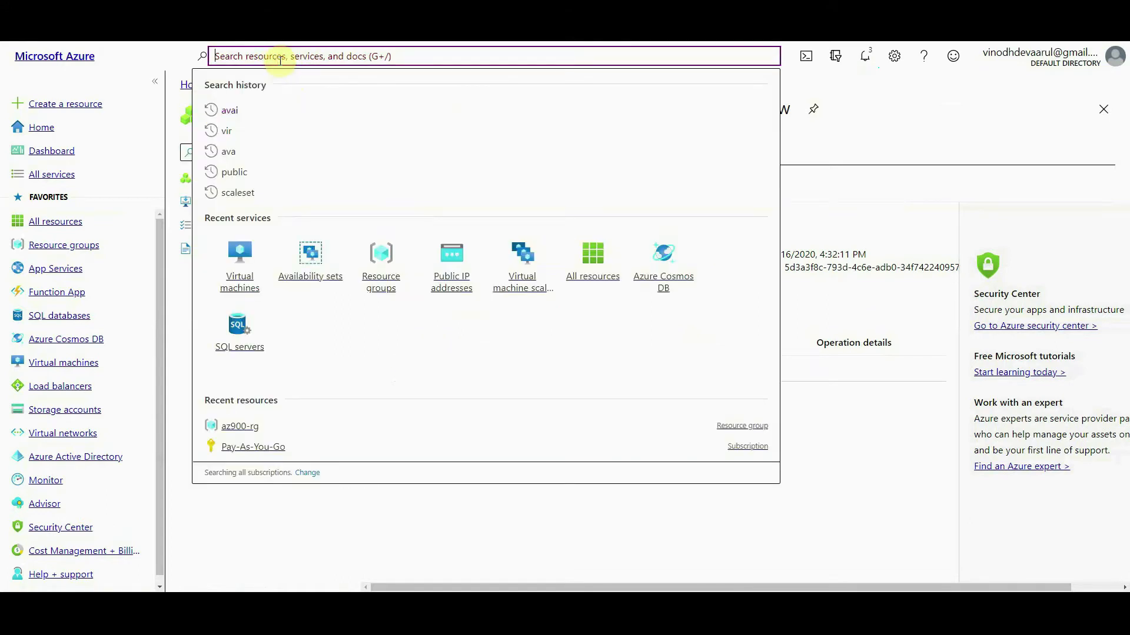
{"action": "left_click", "coordinate": [250, 257]}
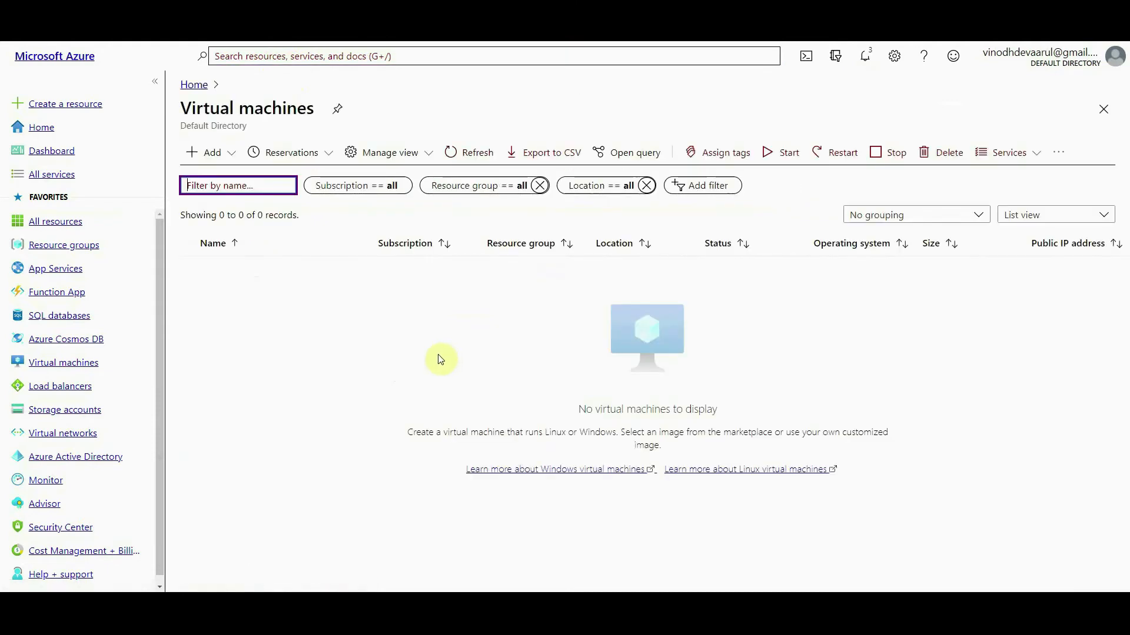
{"action": "left_click", "coordinate": [209, 152]}
{"action": "left_click", "coordinate": [229, 177]}
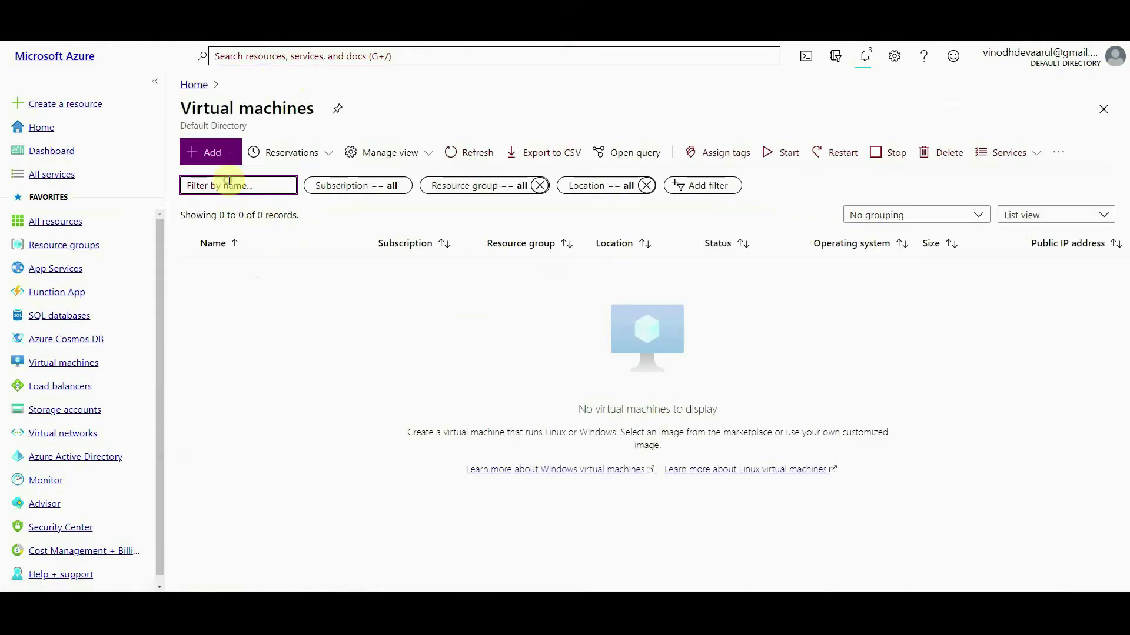
{"action": "left_click", "coordinate": [453, 343]}
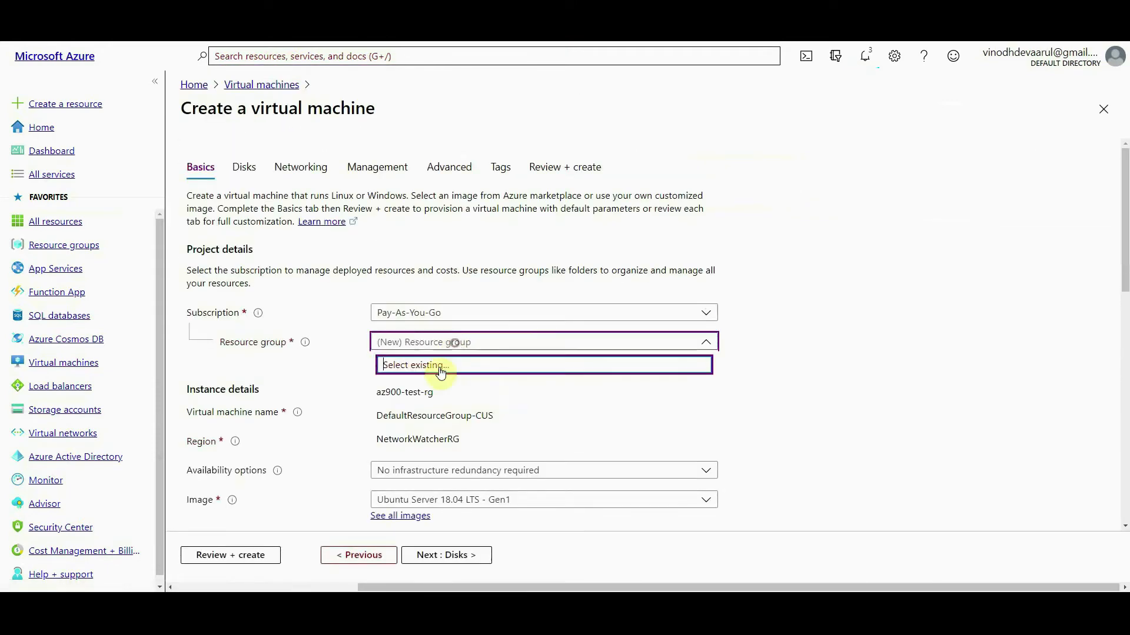
{"action": "left_click", "coordinate": [412, 392]}
{"action": "left_click", "coordinate": [447, 411]}
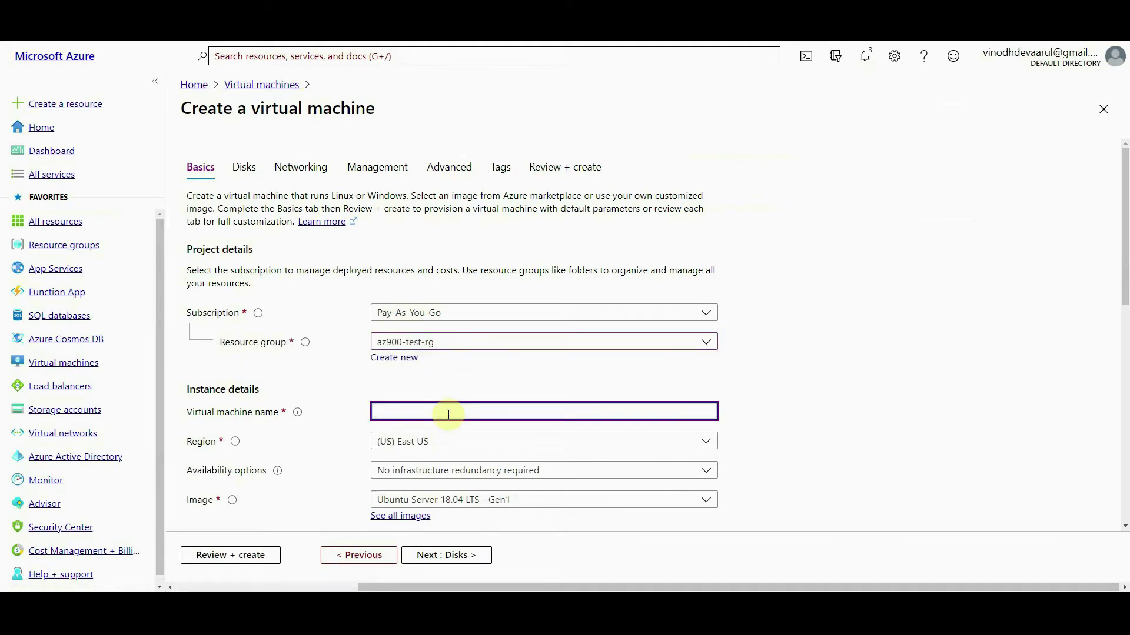
Place vm2 in the az900-availset availability set.
{"action": "left_click", "coordinate": [466, 470]}
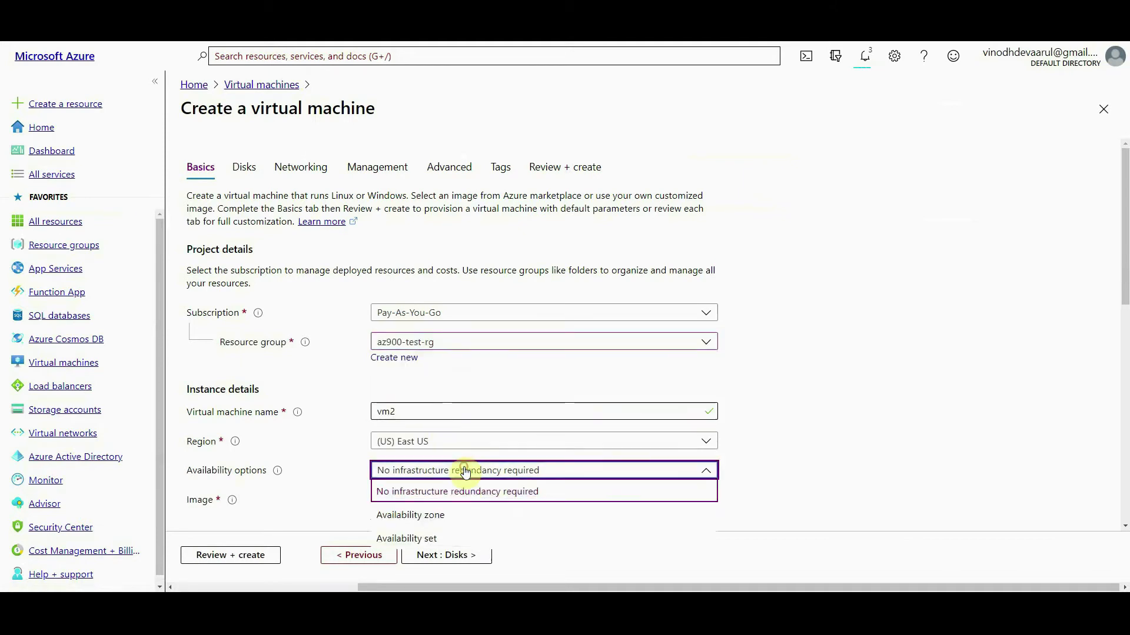
{"action": "left_click", "coordinate": [476, 525]}
{"action": "scroll", "coordinate": [647, 353], "scroll_direction": "down", "scroll_amount": 4}
{"action": "left_click", "coordinate": [484, 265]}
{"action": "left_click", "coordinate": [457, 293]}
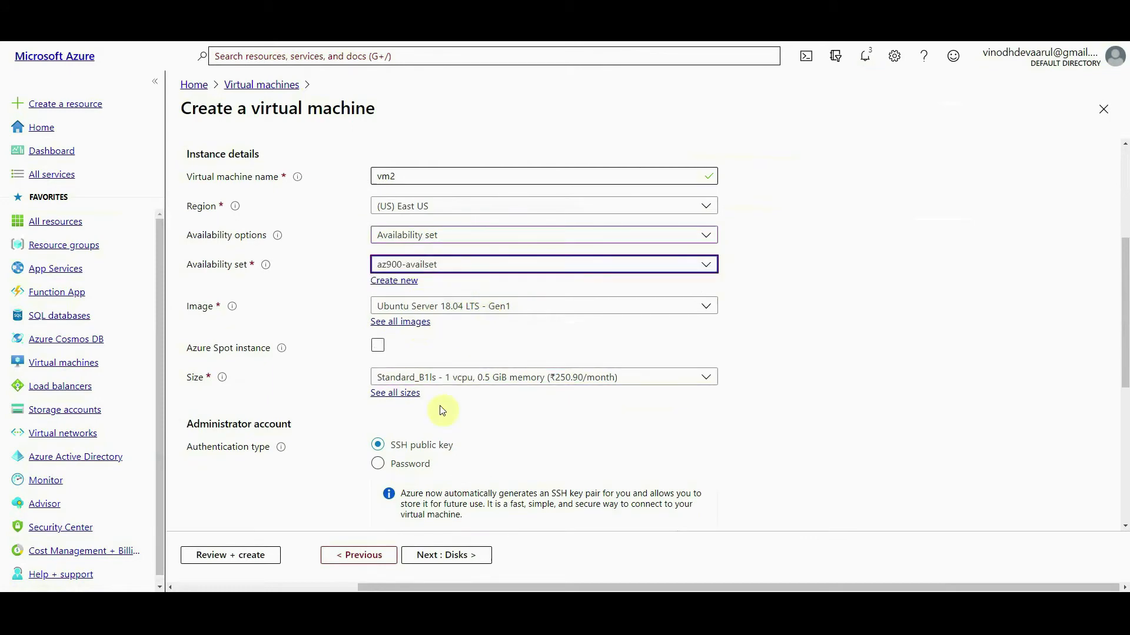
Give vm2 password sign-in with an admin username and matching password, then review.
{"action": "scroll", "coordinate": [422, 313], "scroll_direction": "down", "scroll_amount": 3}
{"action": "left_click", "coordinate": [412, 288]}
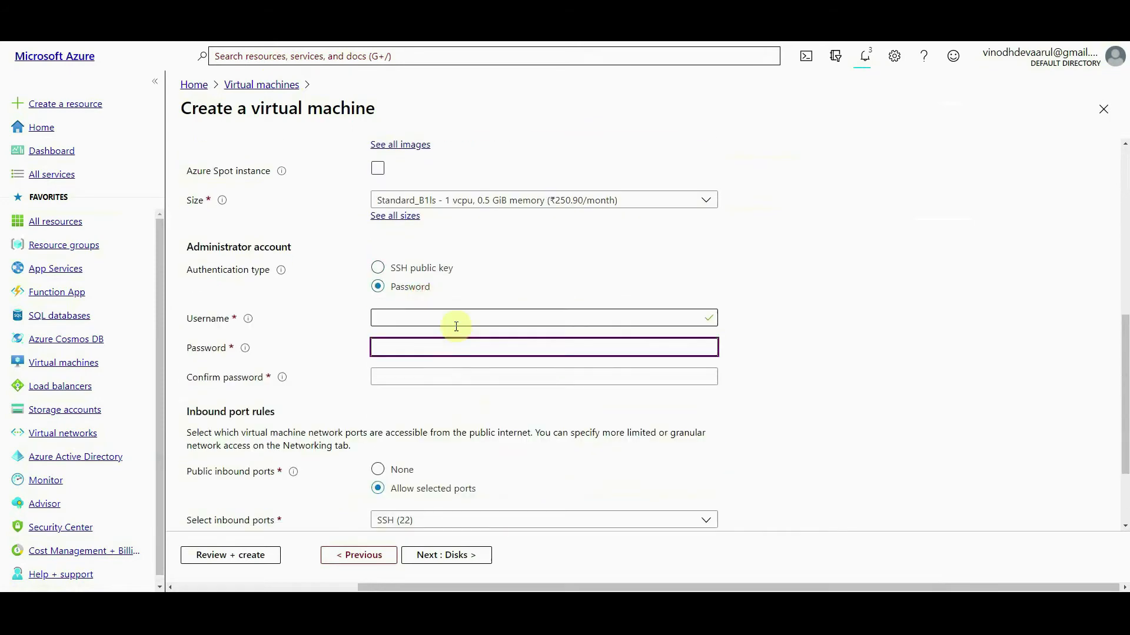
{"action": "left_click", "coordinate": [456, 324]}
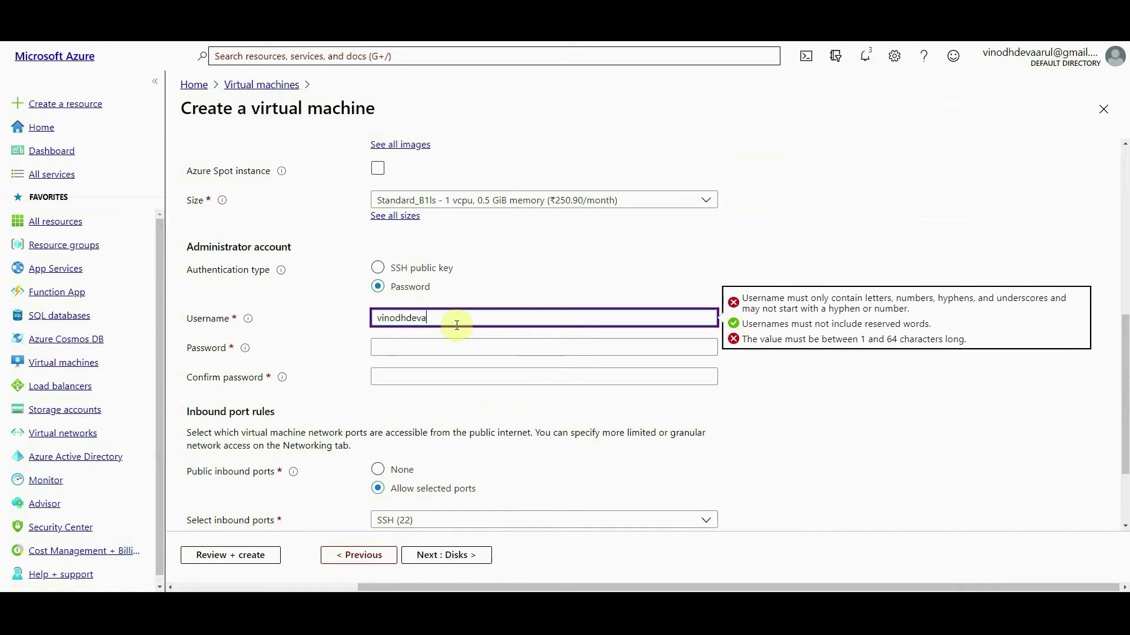
{"action": "key", "text": "Tab"}
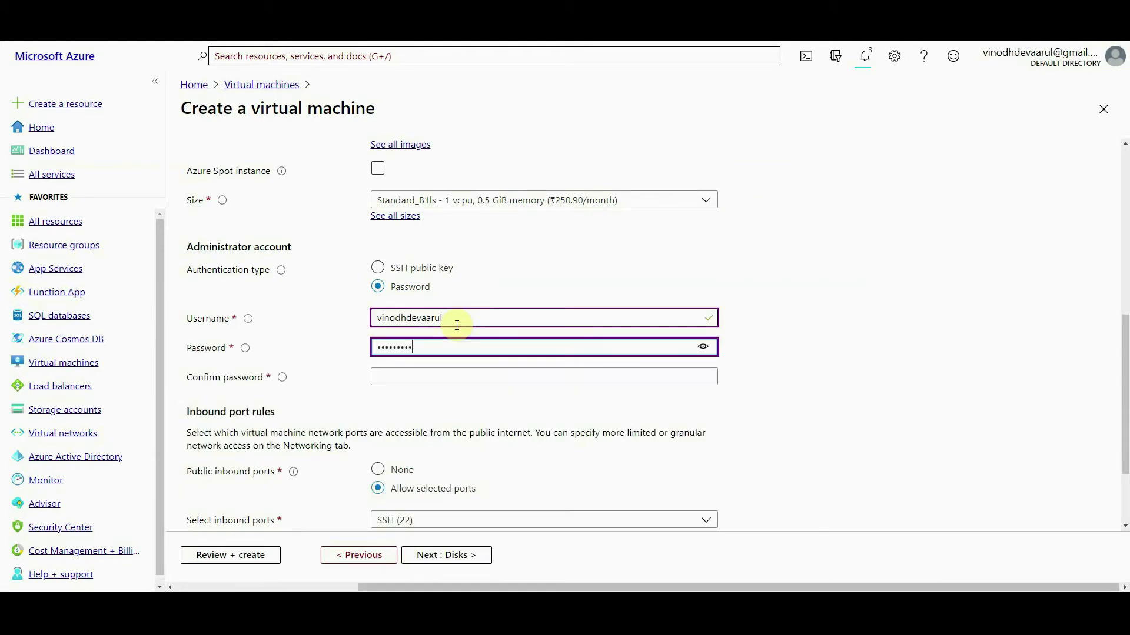
{"action": "key", "text": "Tab"}
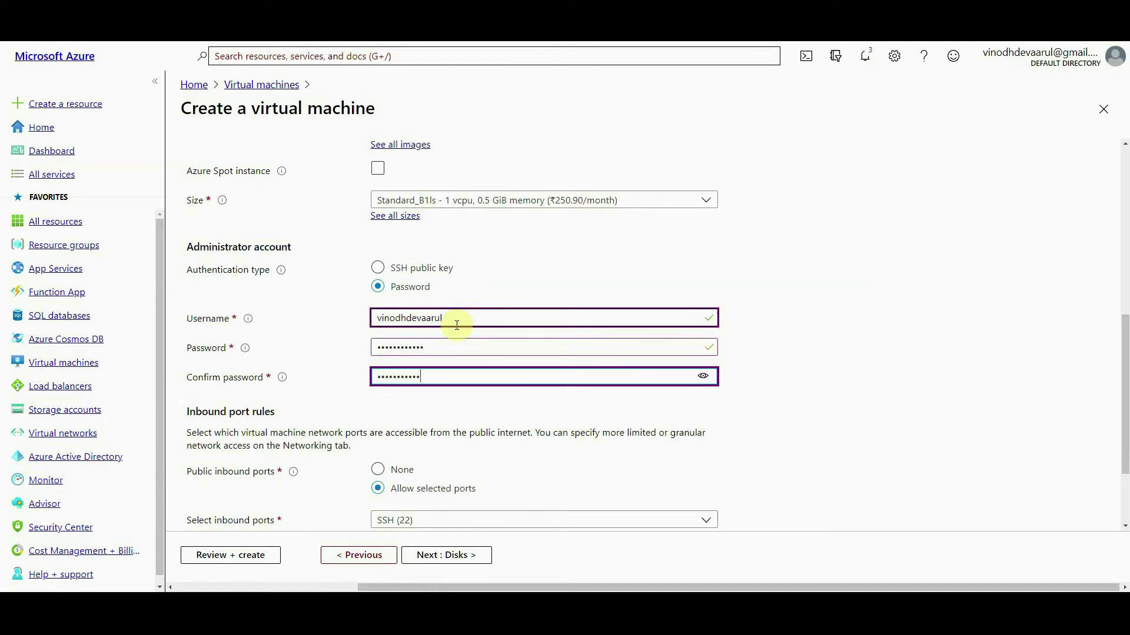
{"action": "scroll", "coordinate": [459, 327], "scroll_direction": "down", "scroll_amount": 3}
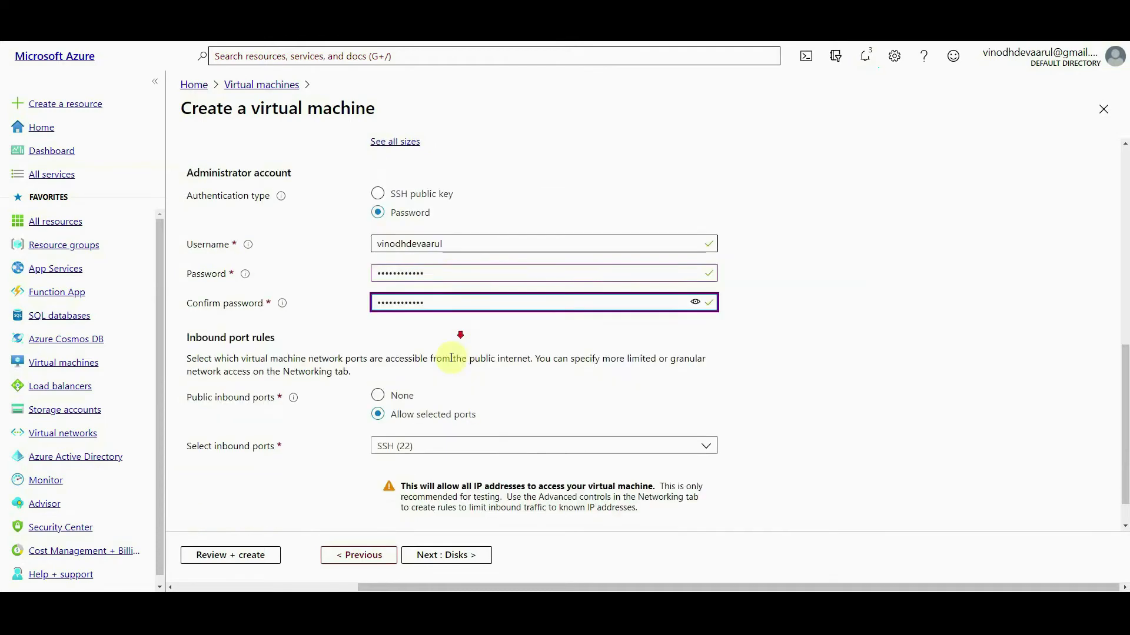
{"action": "left_click", "coordinate": [222, 556]}
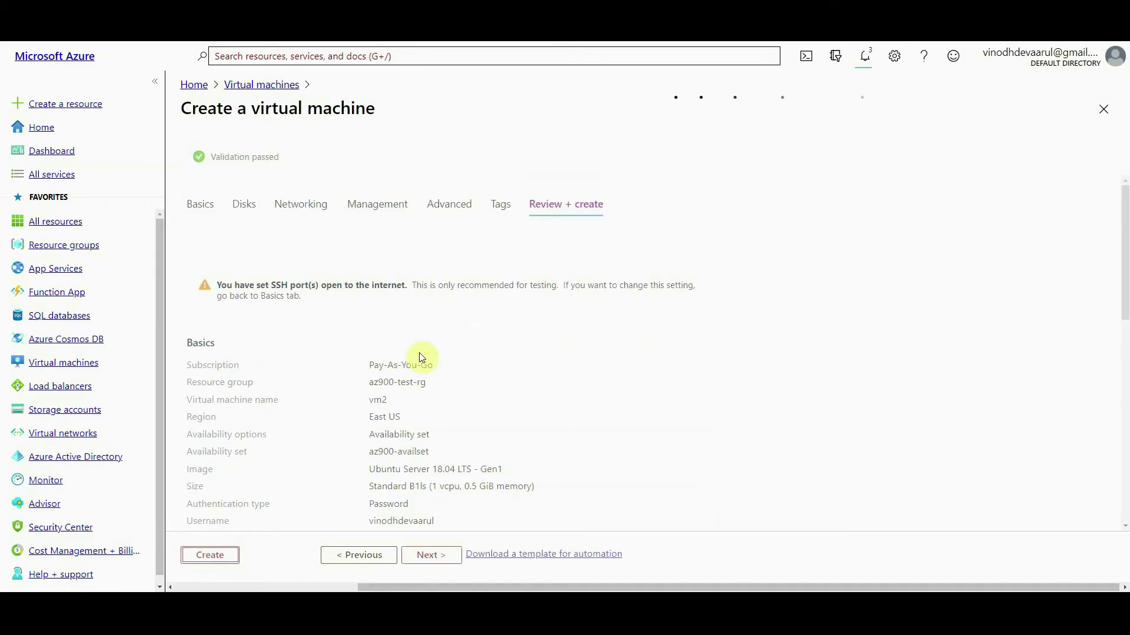
Create vm2 and return to the Virtual machines list showing vm1 creating.
{"action": "left_click", "coordinate": [211, 555]}
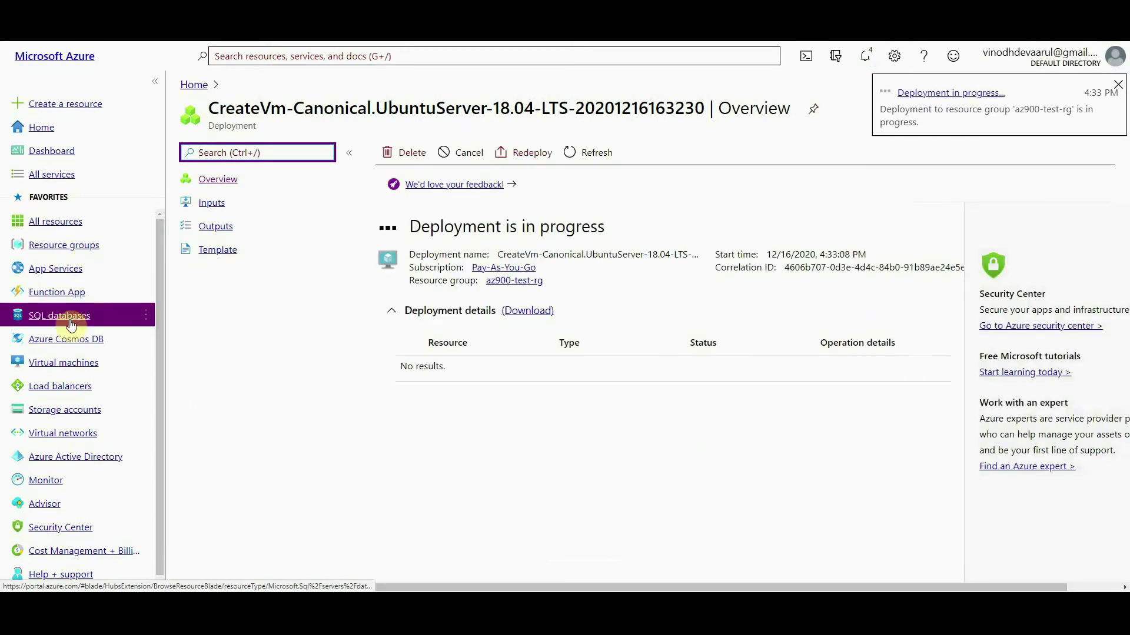
{"action": "left_click", "coordinate": [68, 362]}
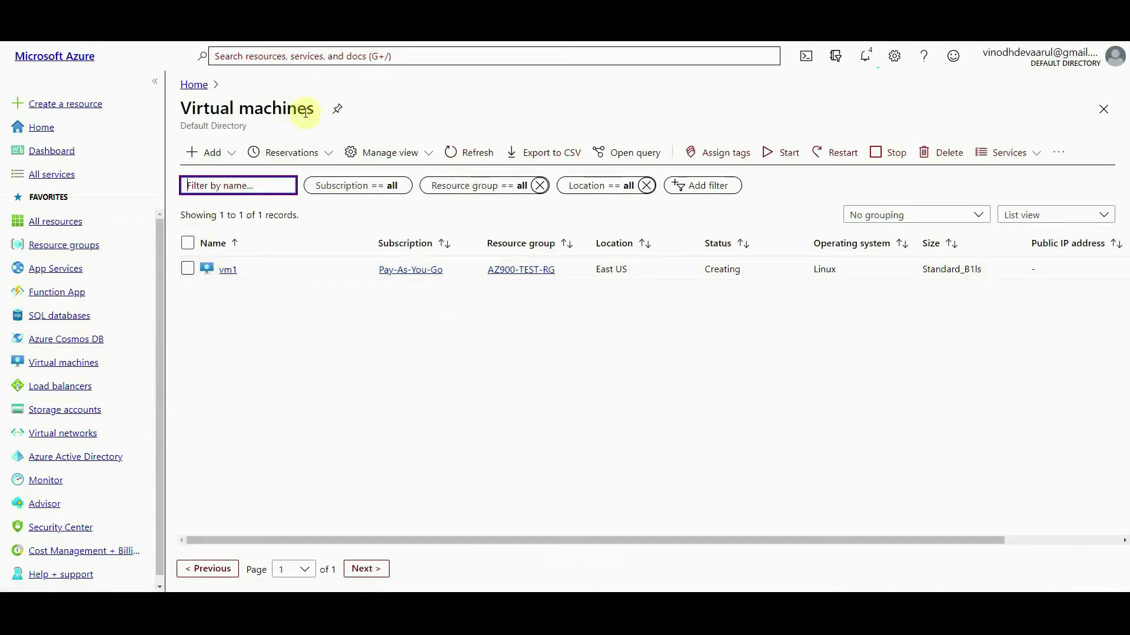
Open az900-availset from Availability sets and confirm vm1 sits in fault domain 0 and update domain 0.
{"action": "left_click", "coordinate": [357, 56]}
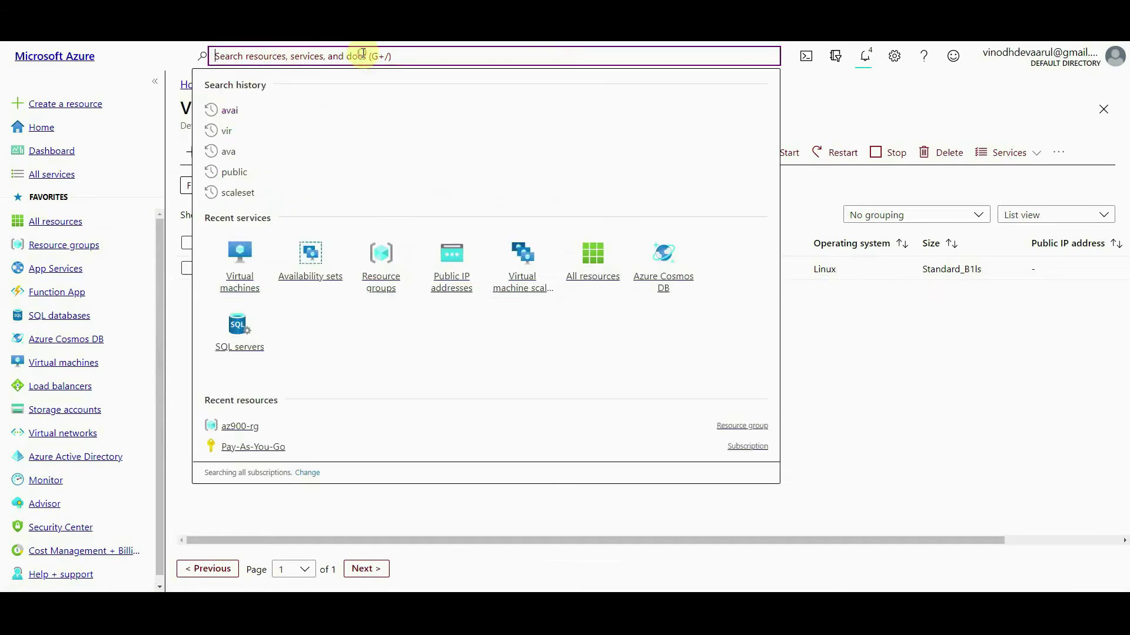
{"action": "left_click", "coordinate": [305, 251]}
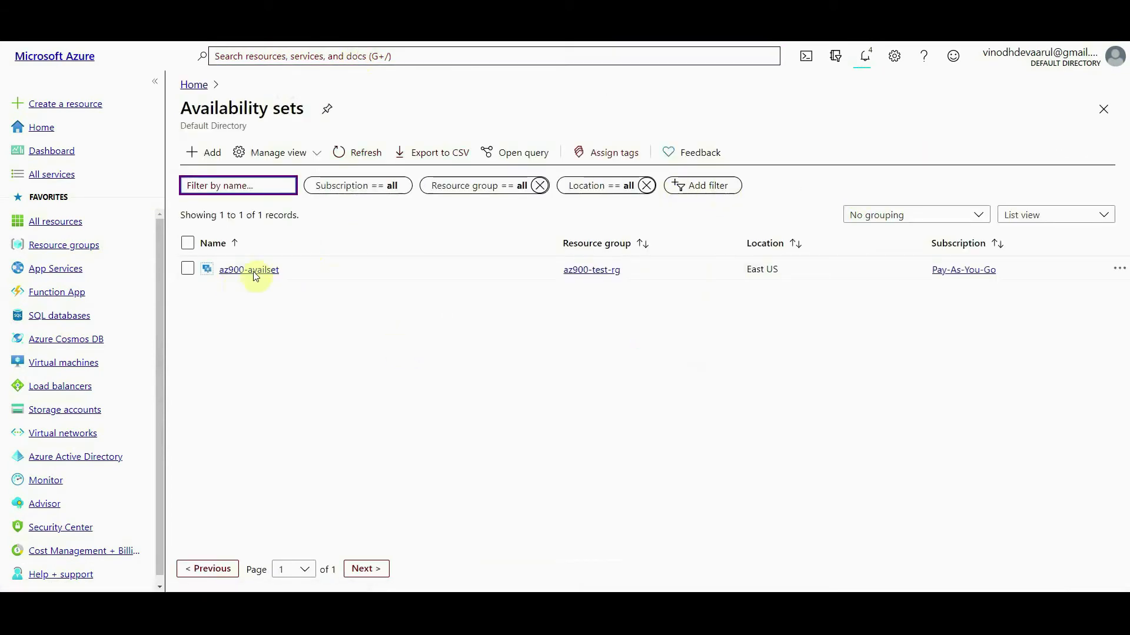
{"action": "left_click", "coordinate": [253, 272]}
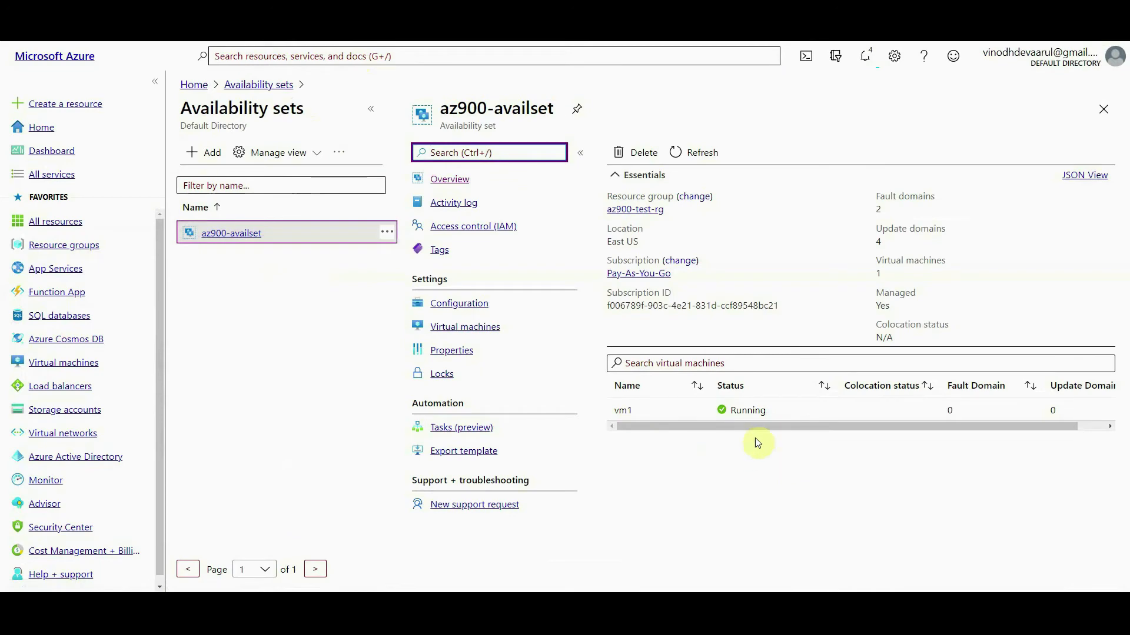
{"action": "left_click_drag", "start_coordinate": [807, 434], "coordinate": [977, 447]}
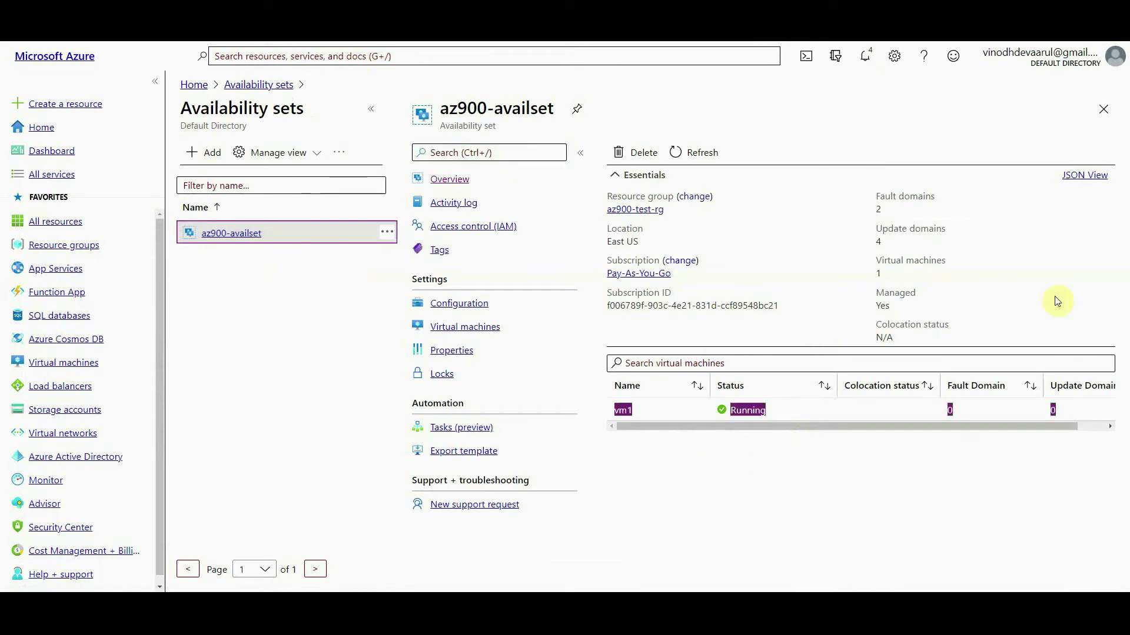
{"action": "left_click", "coordinate": [580, 153]}
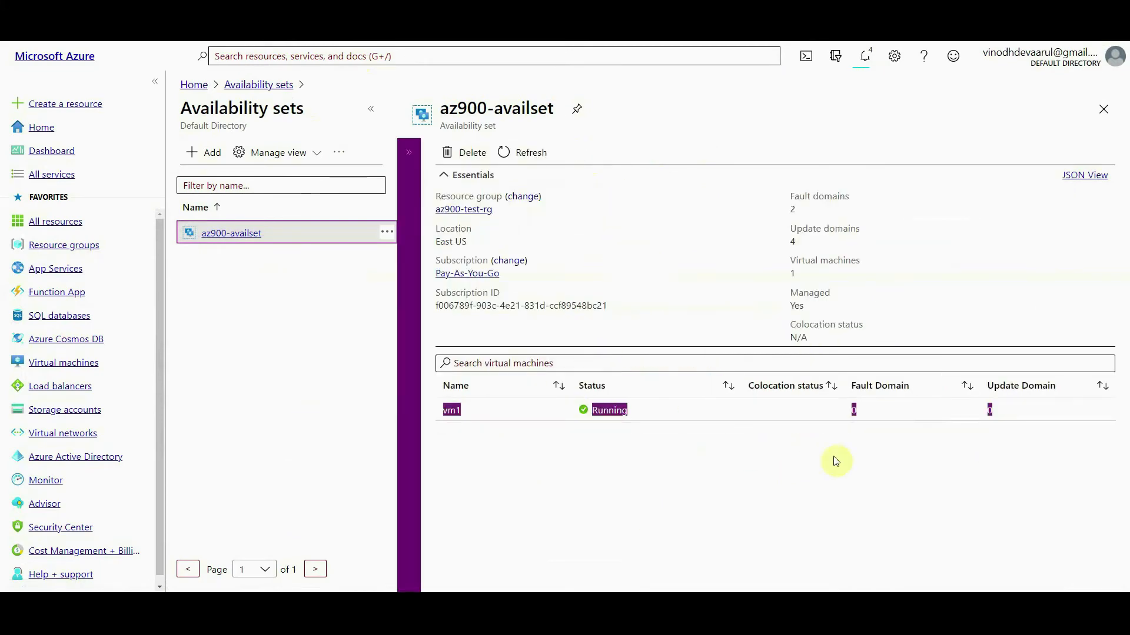
{"action": "left_click", "coordinate": [479, 439]}
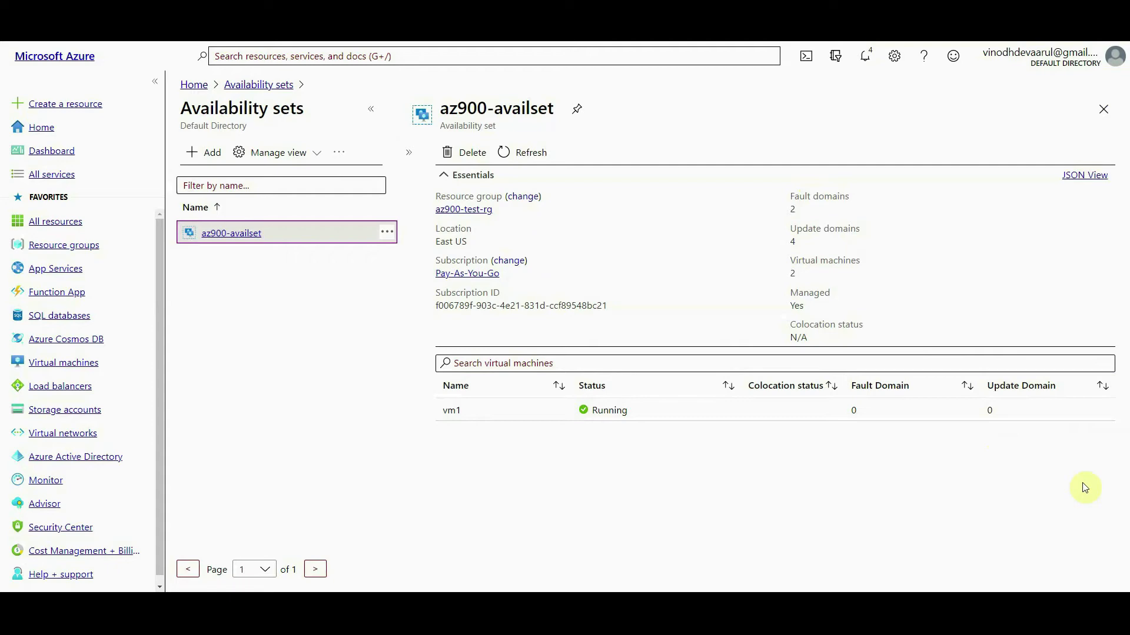
{"action": "left_click", "coordinate": [216, 152]}
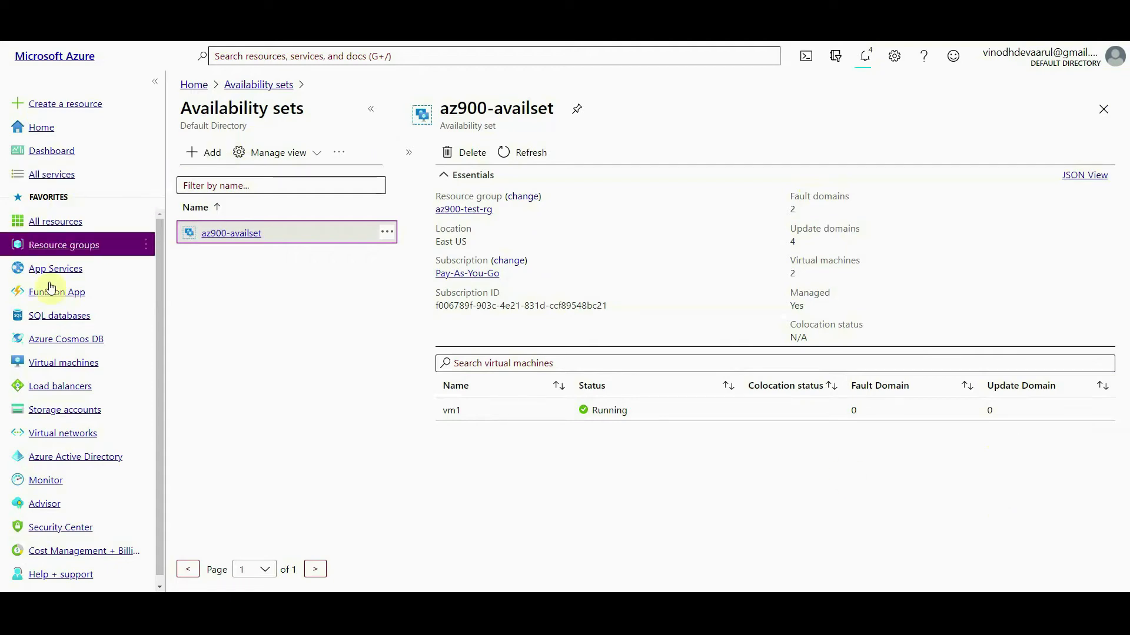
Start a new virtual machine named vm3 in resource group az900-test-rg.
{"action": "left_click", "coordinate": [60, 365]}
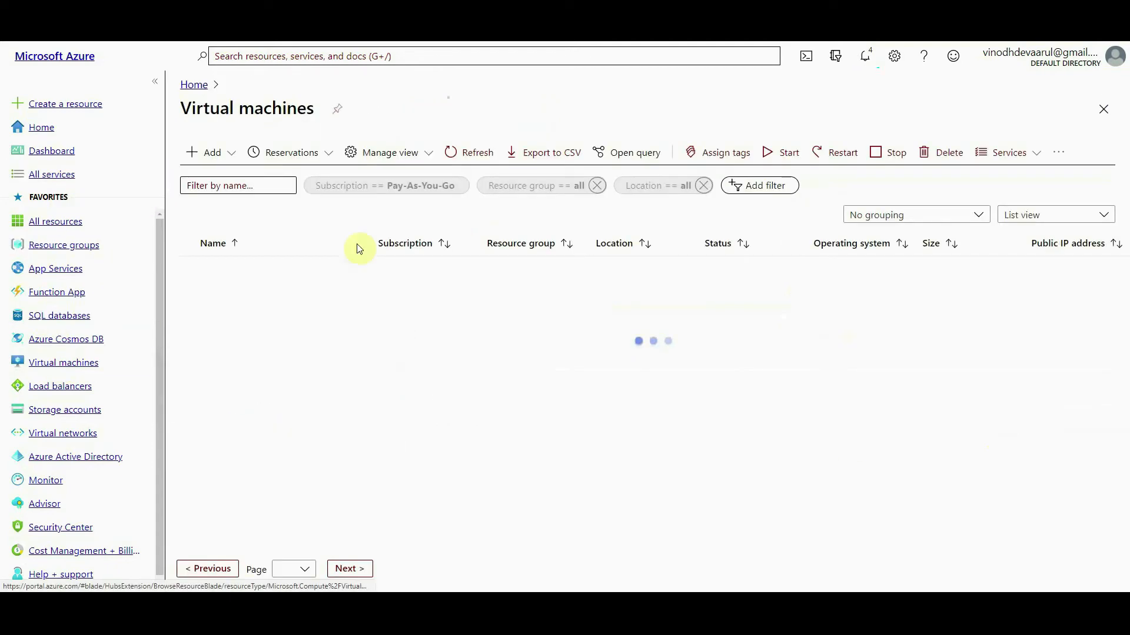
{"action": "left_click", "coordinate": [210, 155]}
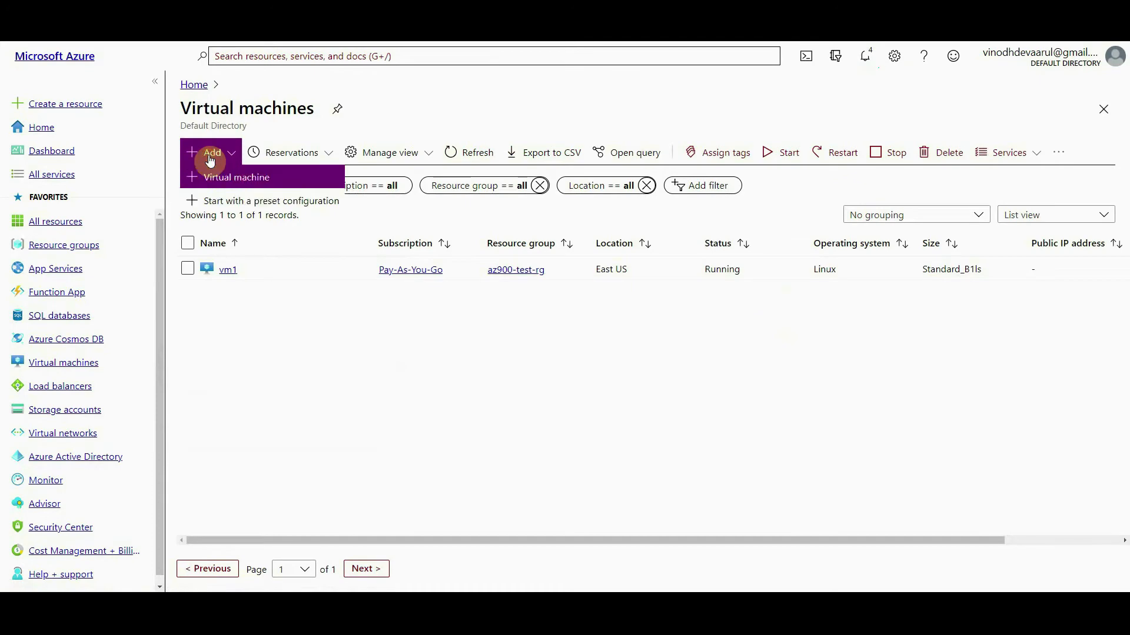
{"action": "left_click", "coordinate": [236, 180]}
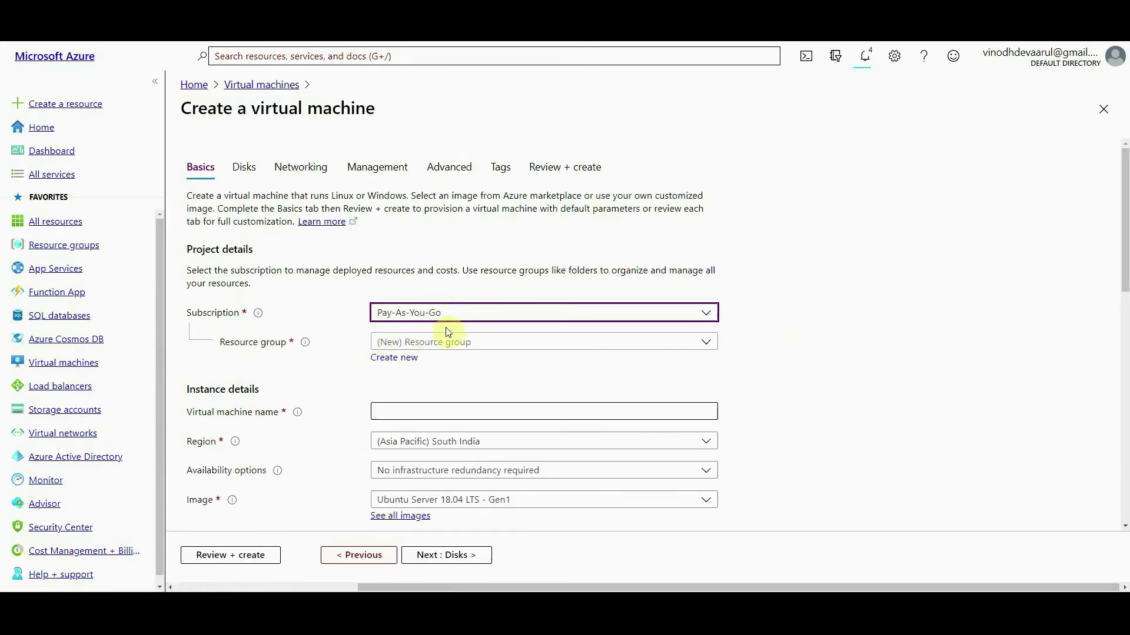
{"action": "left_click", "coordinate": [447, 342]}
{"action": "left_click", "coordinate": [421, 393]}
{"action": "scroll", "coordinate": [447, 406], "scroll_direction": "down", "scroll_amount": 3}
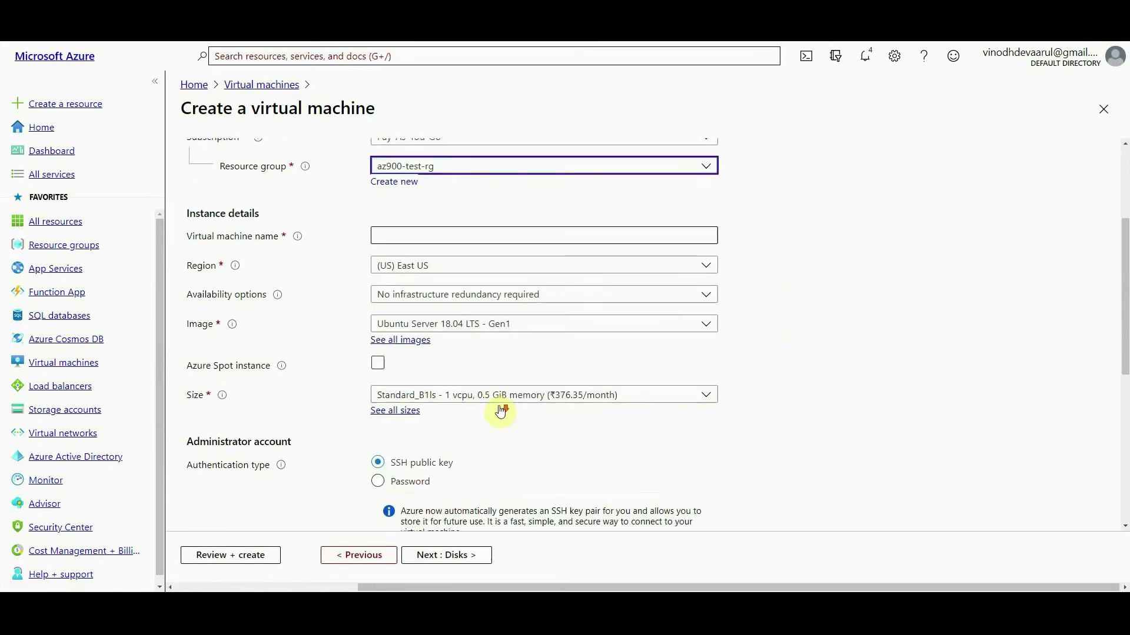
{"action": "left_click", "coordinate": [465, 234]}
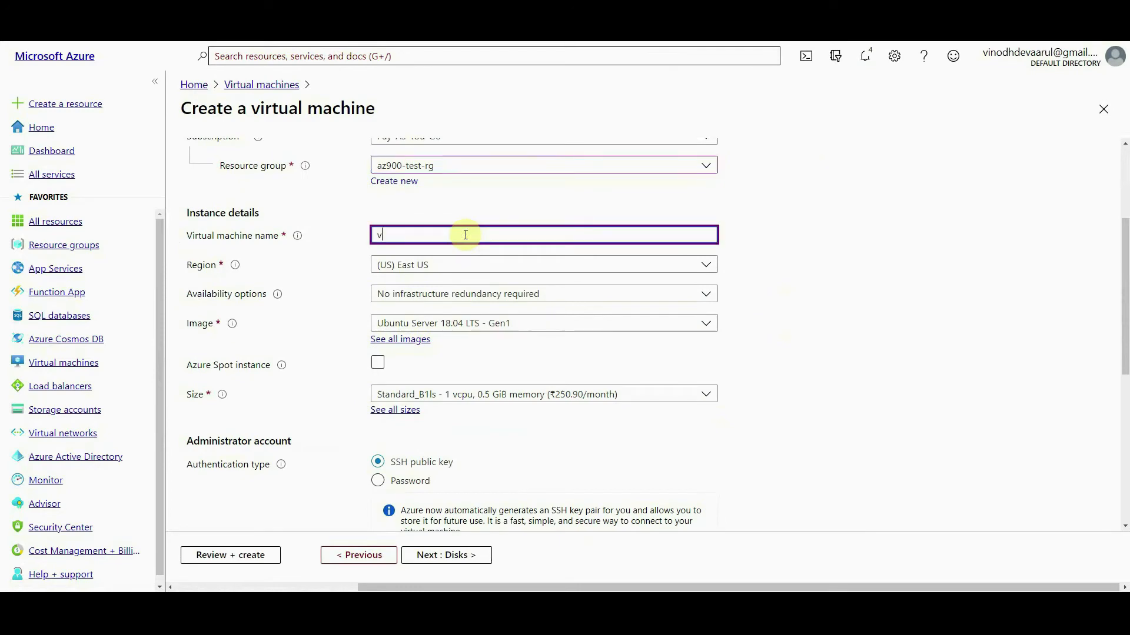
{"action": "type", "text": "vm3"}
{"action": "scroll", "coordinate": [403, 462], "scroll_direction": "down", "scroll_amount": 3}
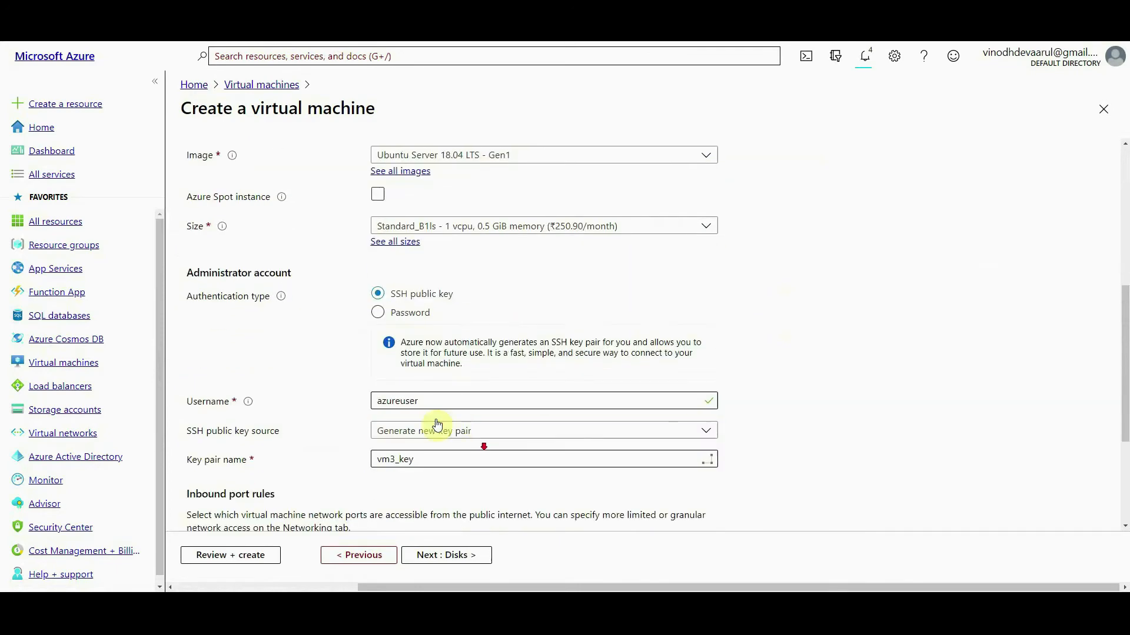
{"action": "scroll", "coordinate": [464, 218], "scroll_direction": "up", "scroll_amount": 4}
Set vm3's availability option to availability set az900-availset.
{"action": "left_click", "coordinate": [500, 352]}
{"action": "left_click", "coordinate": [447, 421]}
{"action": "left_click", "coordinate": [474, 383]}
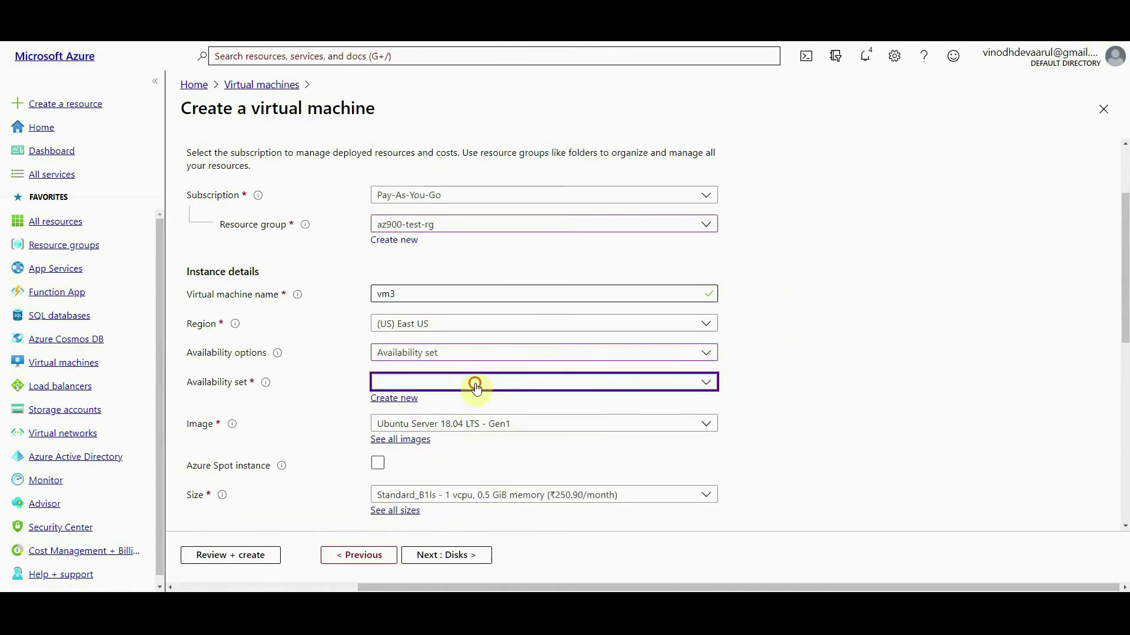
{"action": "left_click", "coordinate": [424, 403]}
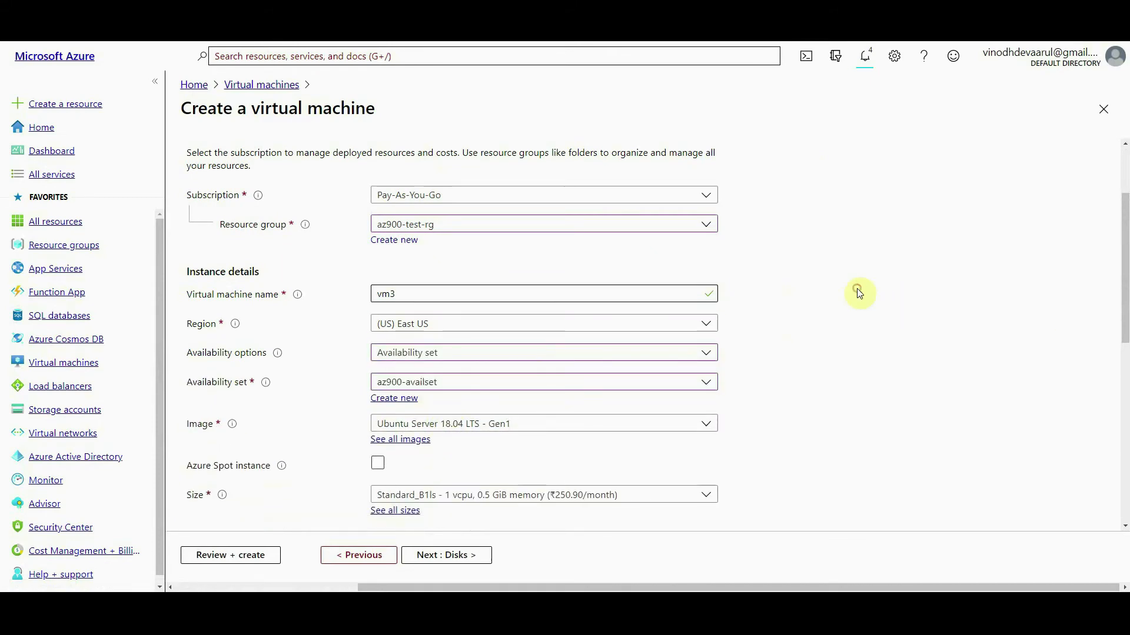
{"action": "scroll", "coordinate": [463, 413], "scroll_direction": "down", "scroll_amount": 5}
{"action": "scroll", "coordinate": [462, 406], "scroll_direction": "down", "scroll_amount": 3}
{"action": "scroll", "coordinate": [433, 171], "scroll_direction": "up", "scroll_amount": 4}
Switch to password authentication and enter the administrator username, password and confirmation.
{"action": "left_click", "coordinate": [415, 231]}
{"action": "left_click", "coordinate": [473, 268]}
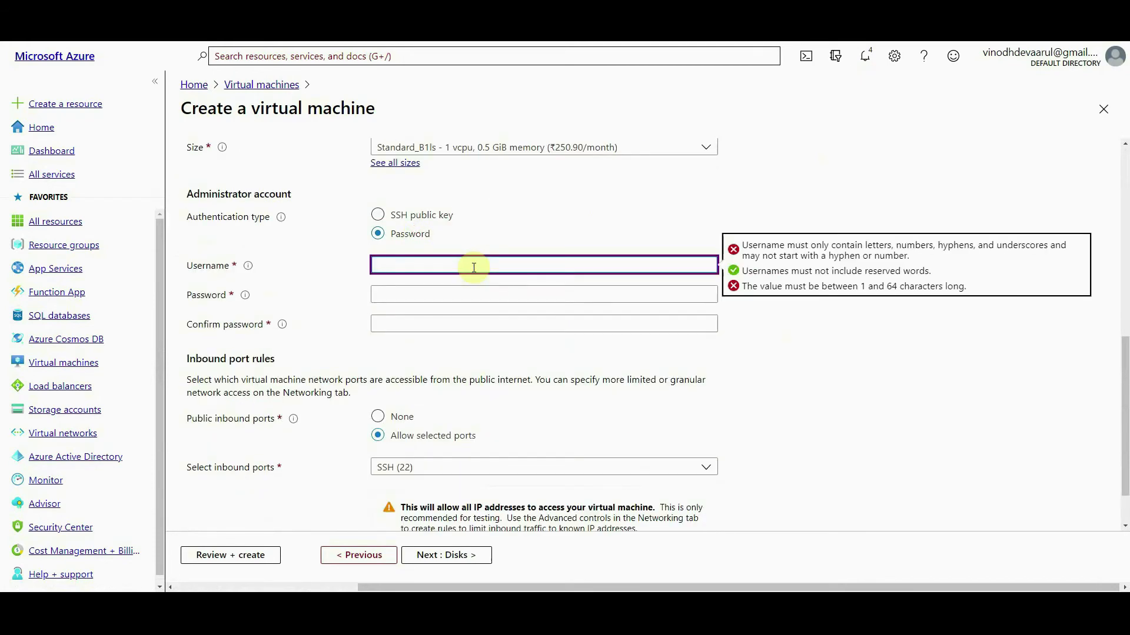
{"action": "type", "text": "vinodhc"}
{"action": "key", "text": "Tab"}
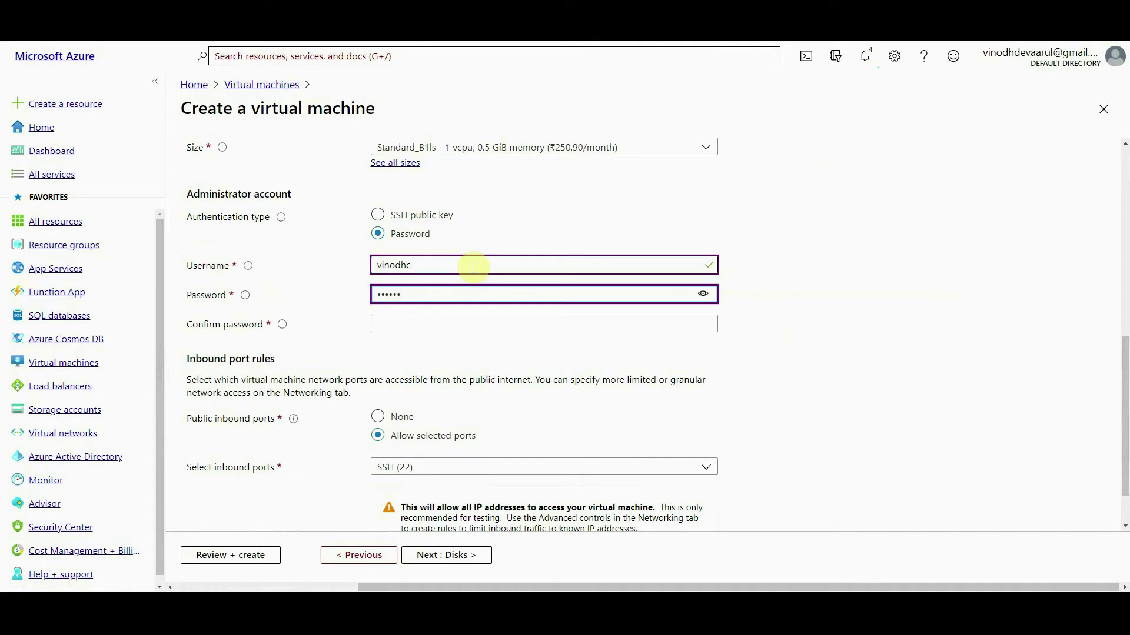
{"action": "type", "text": "1"}
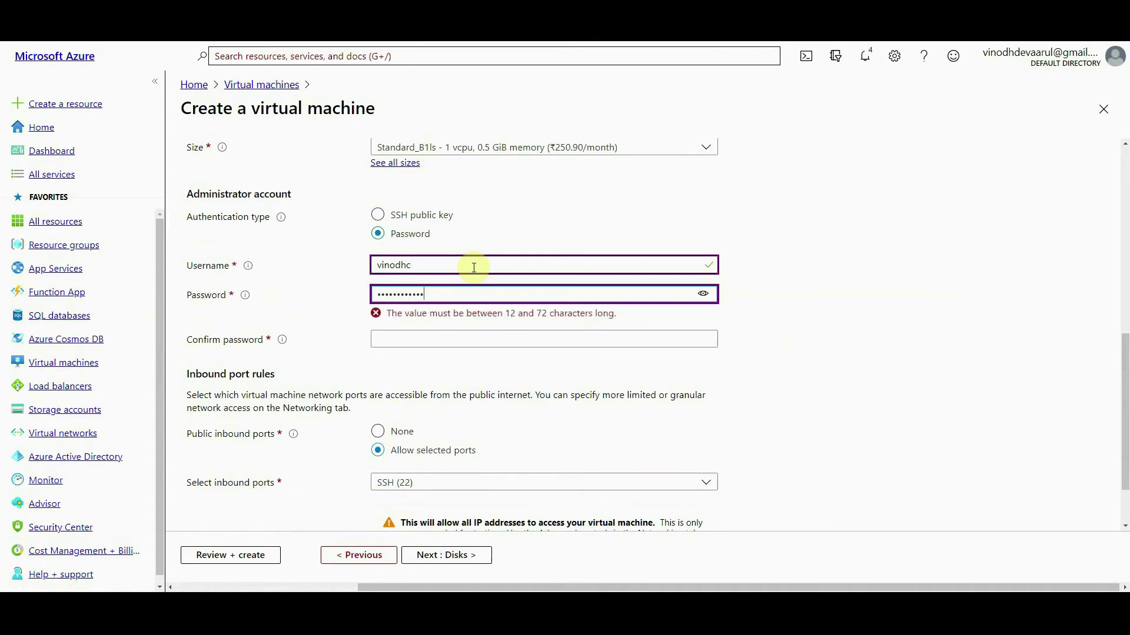
{"action": "key", "text": "Tab"}
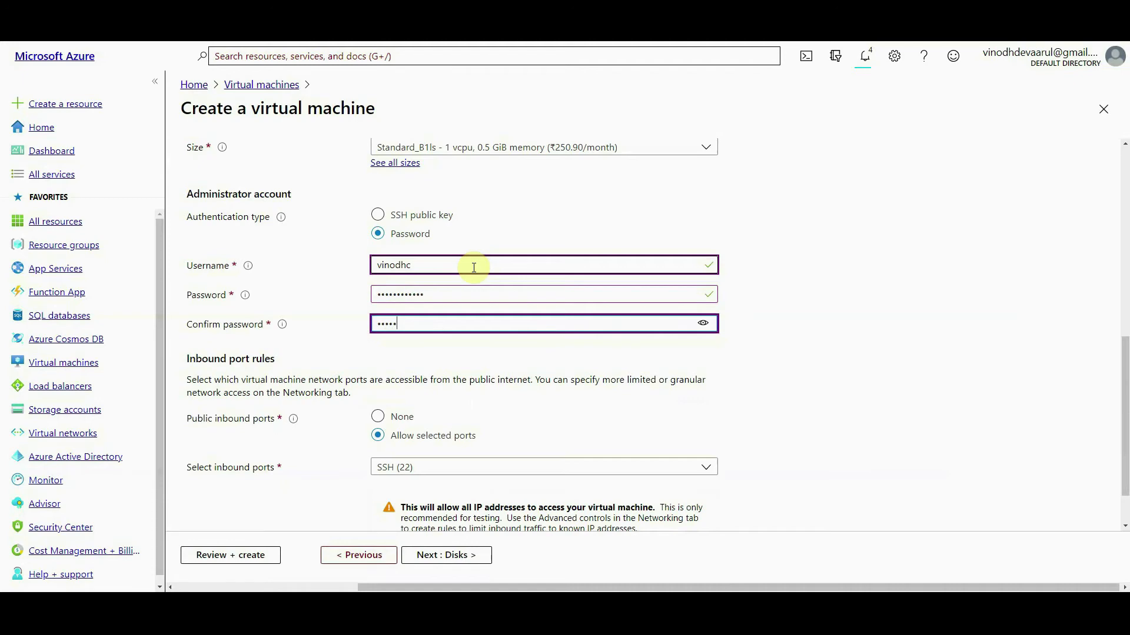
{"action": "type", "text": "1"}
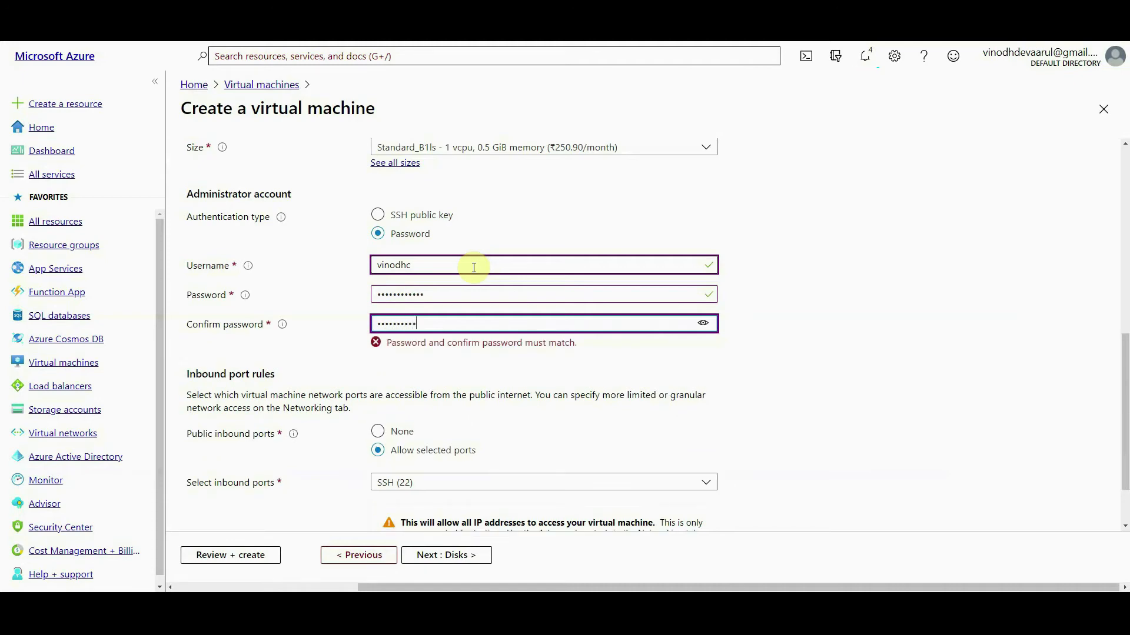
Review and create vm3, then return to the Virtual machines list showing vm2 creating.
{"action": "scroll", "coordinate": [473, 271], "scroll_direction": "down", "scroll_amount": 2}
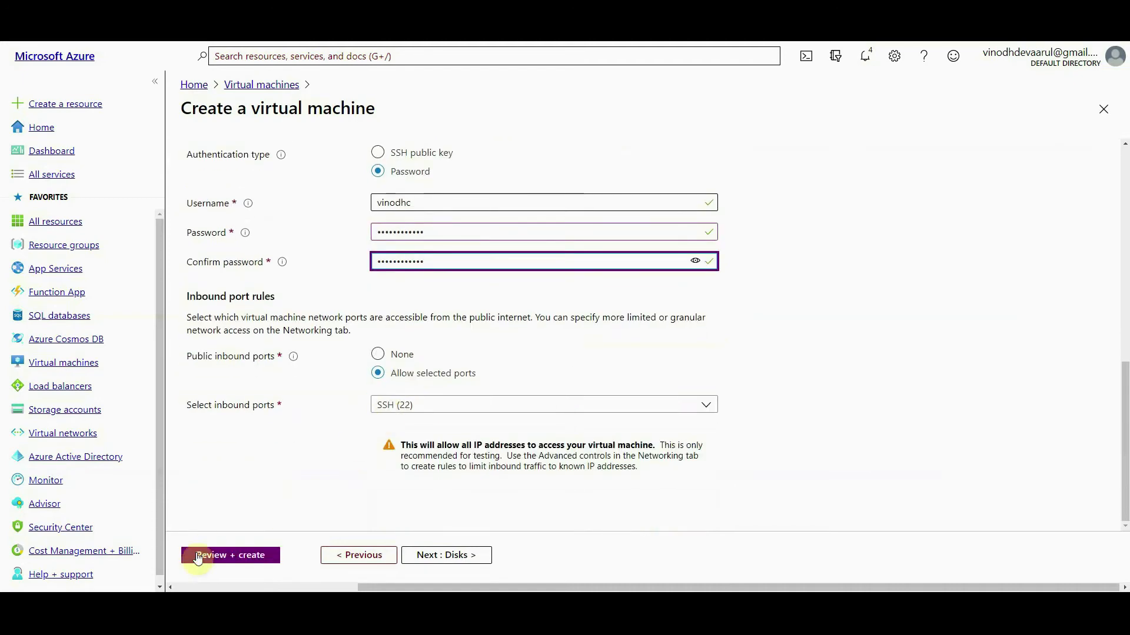
{"action": "left_click", "coordinate": [219, 556]}
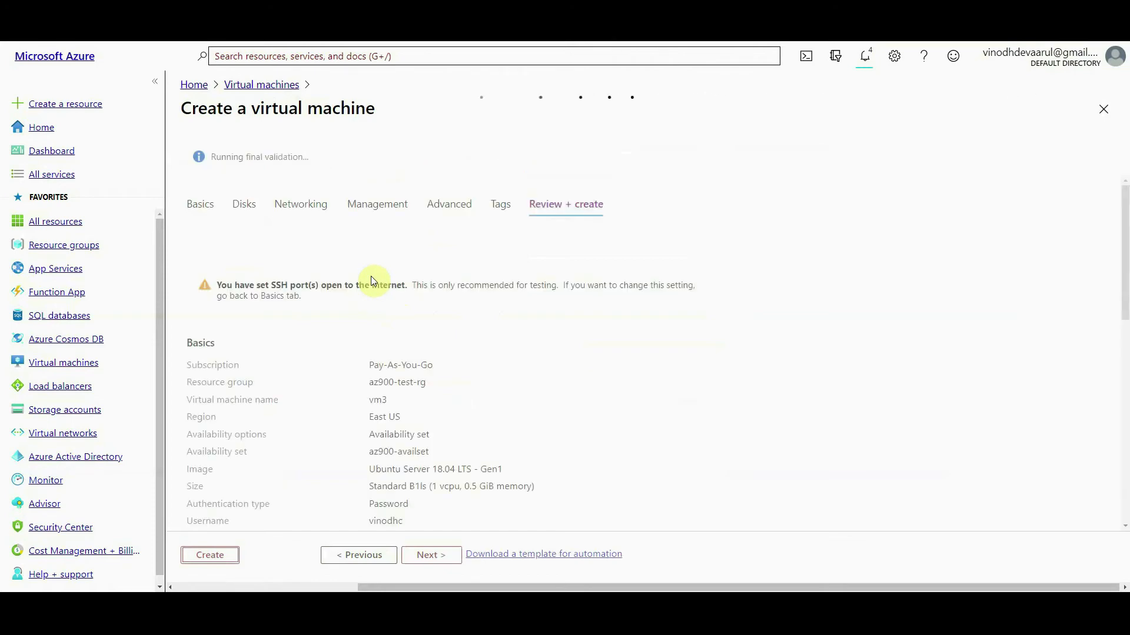
{"action": "left_click", "coordinate": [222, 559]}
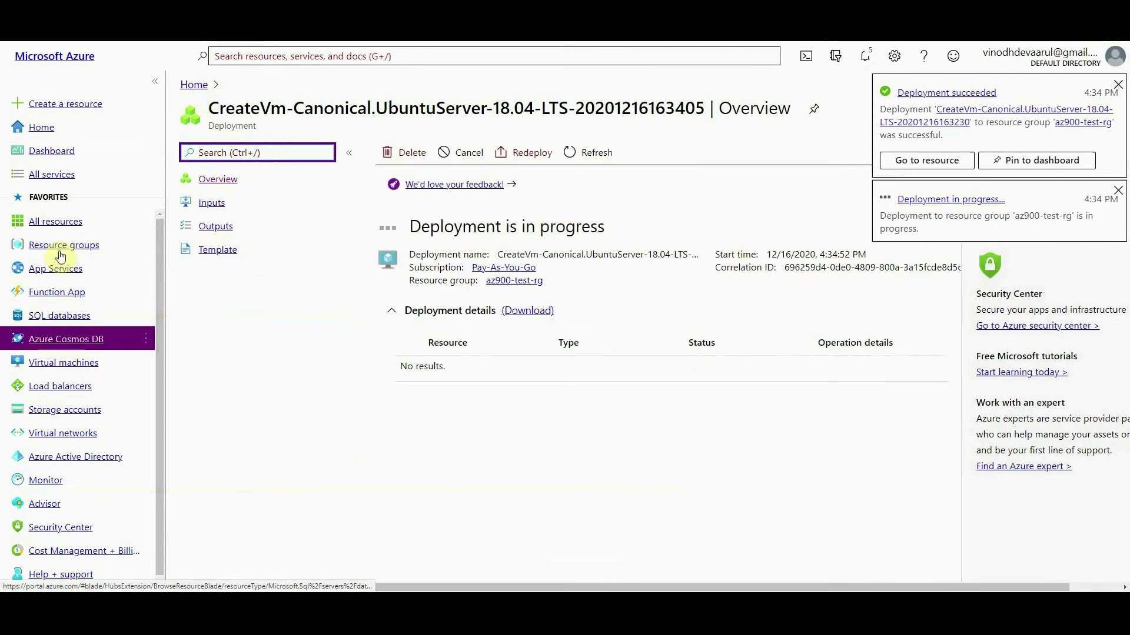
{"action": "left_click", "coordinate": [81, 369]}
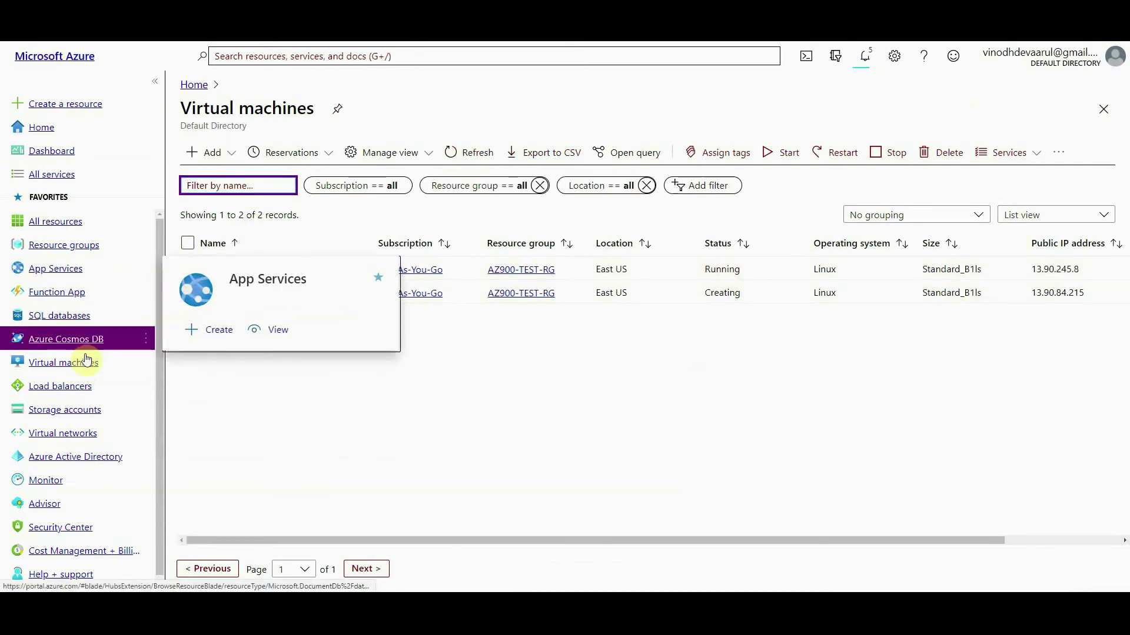
Check az900-availset lists vm2 in fault and update domain 1, then go to Virtual machines.
{"action": "left_click", "coordinate": [378, 55]}
{"action": "left_click", "coordinate": [314, 251]}
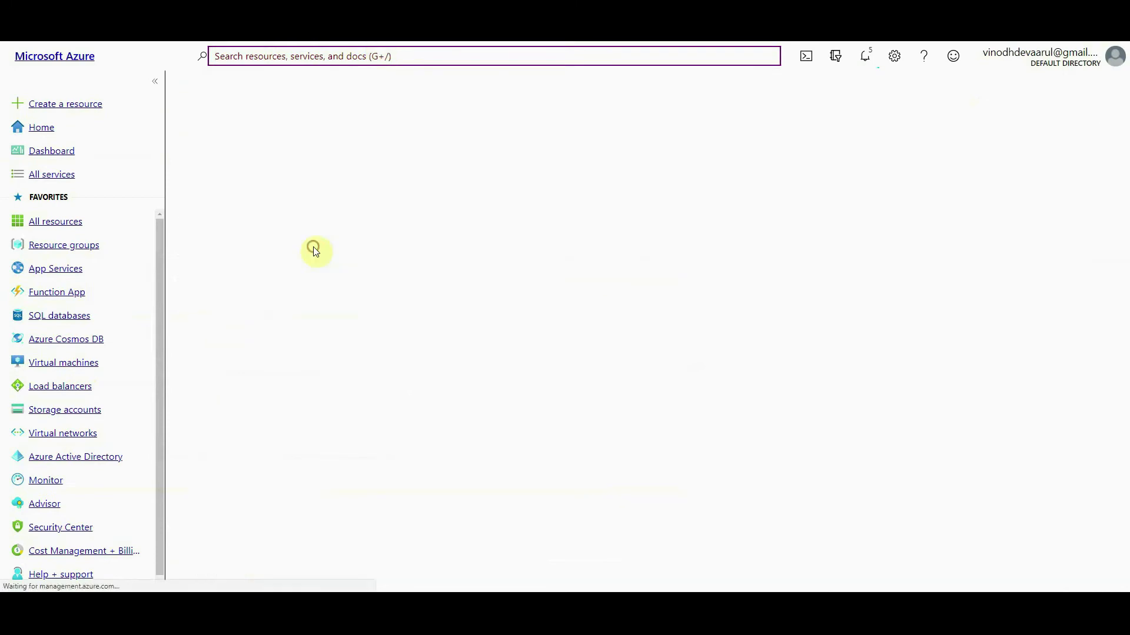
{"action": "left_click", "coordinate": [275, 272]}
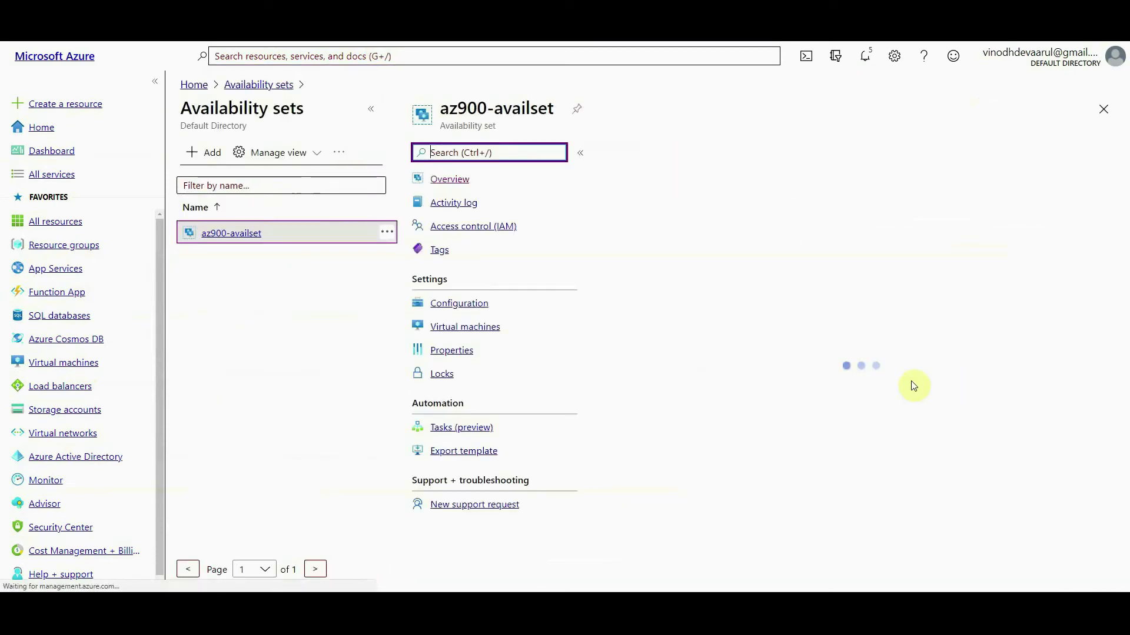
{"action": "left_click", "coordinate": [581, 155]}
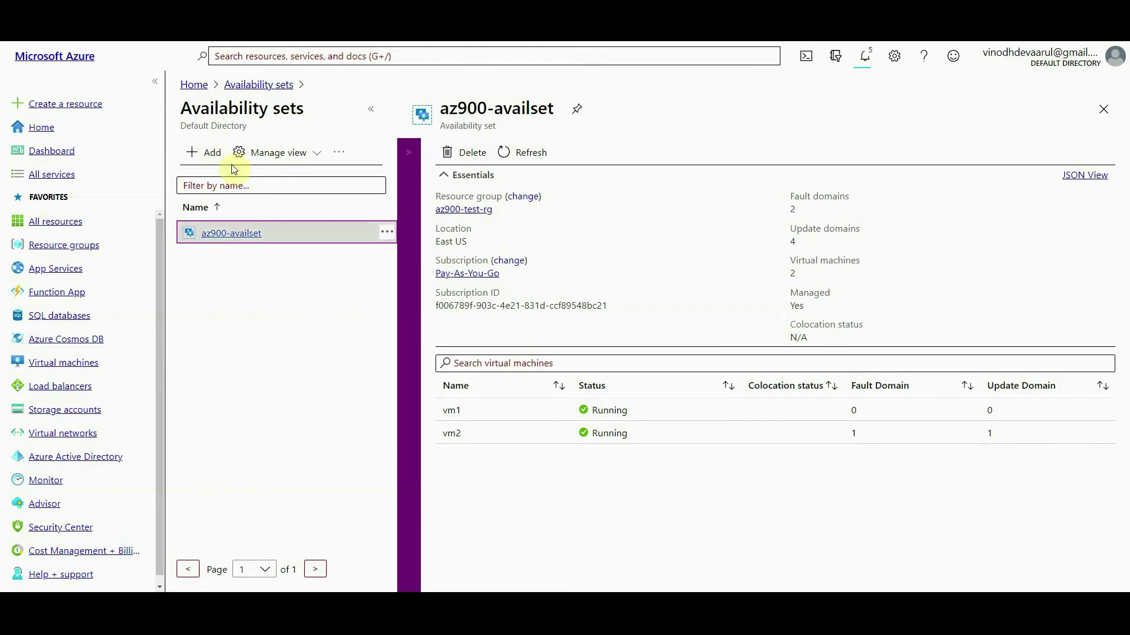
{"action": "left_click", "coordinate": [62, 362]}
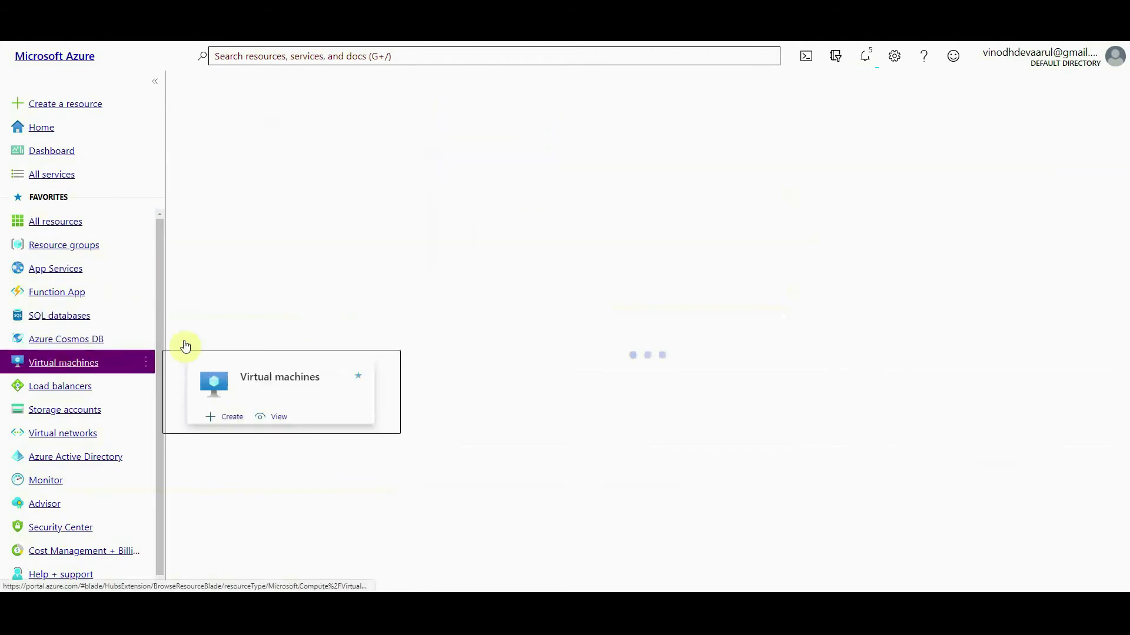
Start a new VM named vm4 in az900-test-rg with availability set redundancy.
{"action": "left_click", "coordinate": [207, 168]}
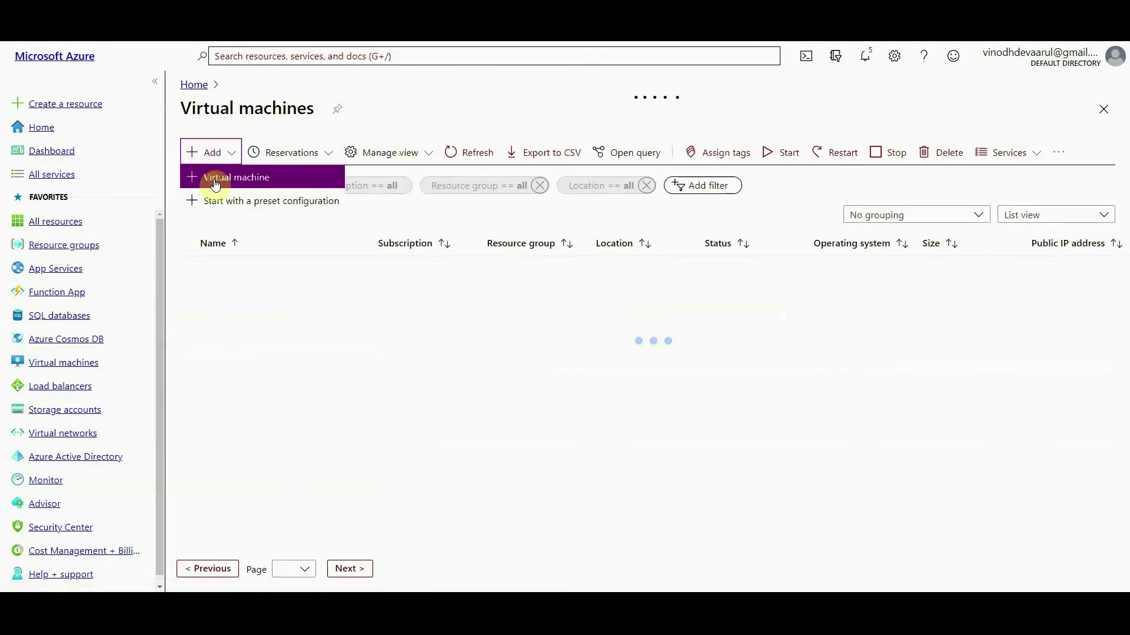
{"action": "left_click", "coordinate": [211, 176]}
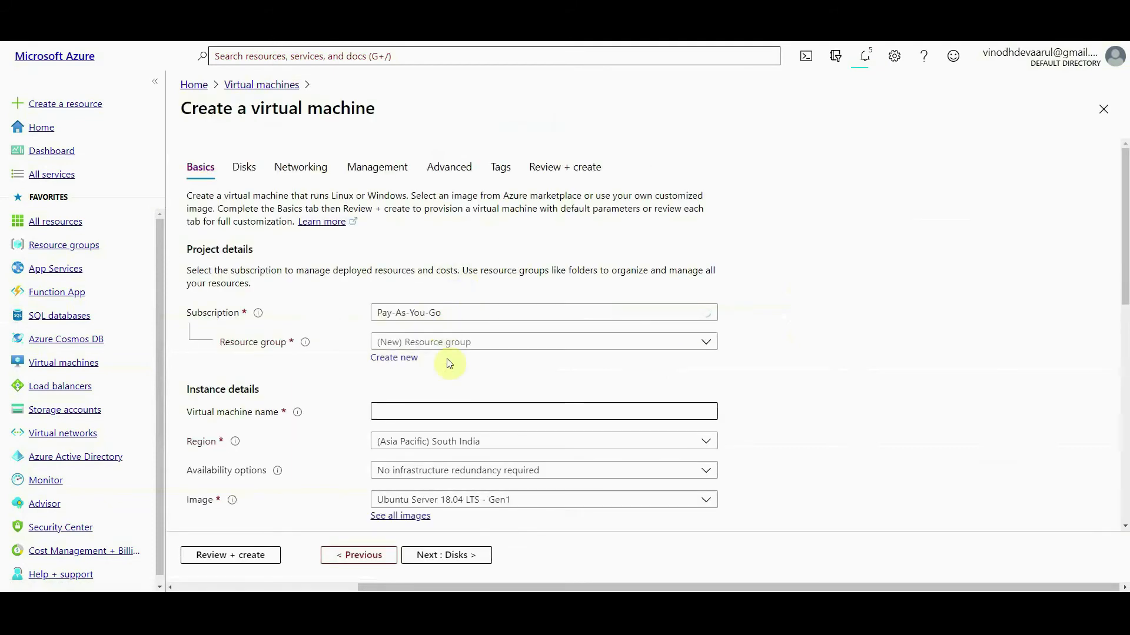
{"action": "left_click", "coordinate": [458, 344]}
{"action": "left_click", "coordinate": [434, 391]}
{"action": "left_click", "coordinate": [466, 411]}
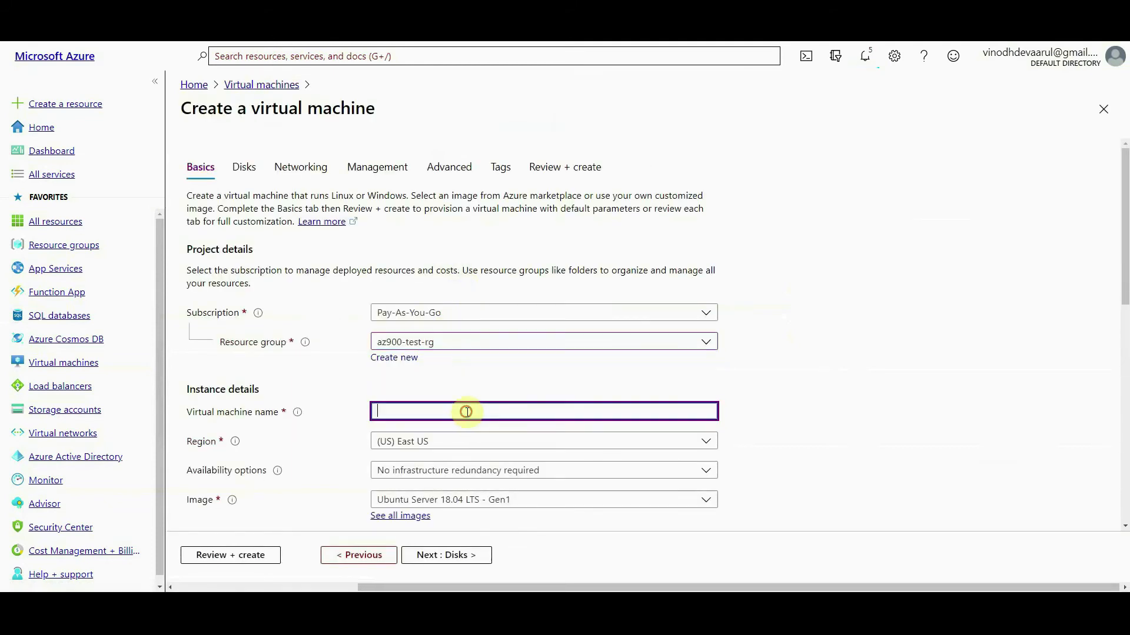
{"action": "type", "text": "vm4"}
{"action": "scroll", "coordinate": [556, 447], "scroll_direction": "down", "scroll_amount": 2}
{"action": "left_click", "coordinate": [555, 353]}
{"action": "left_click", "coordinate": [471, 422]}
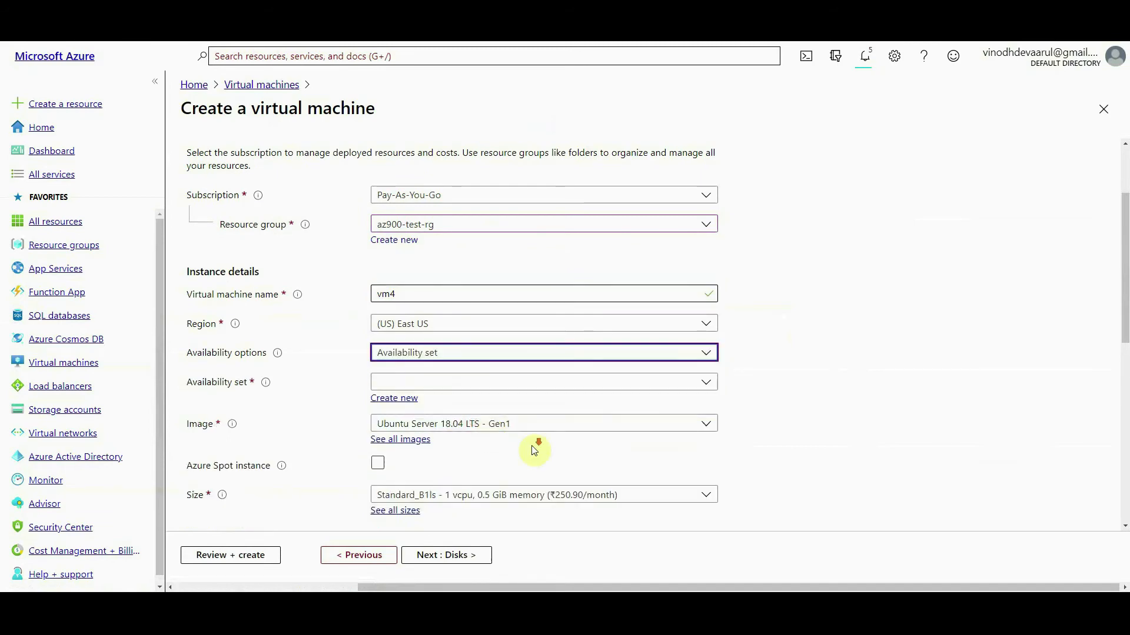
{"action": "scroll", "coordinate": [412, 412], "scroll_direction": "down", "scroll_amount": 4}
Use password sign-in with administrator username and password, then submit vm4 for review.
{"action": "left_click", "coordinate": [425, 347]}
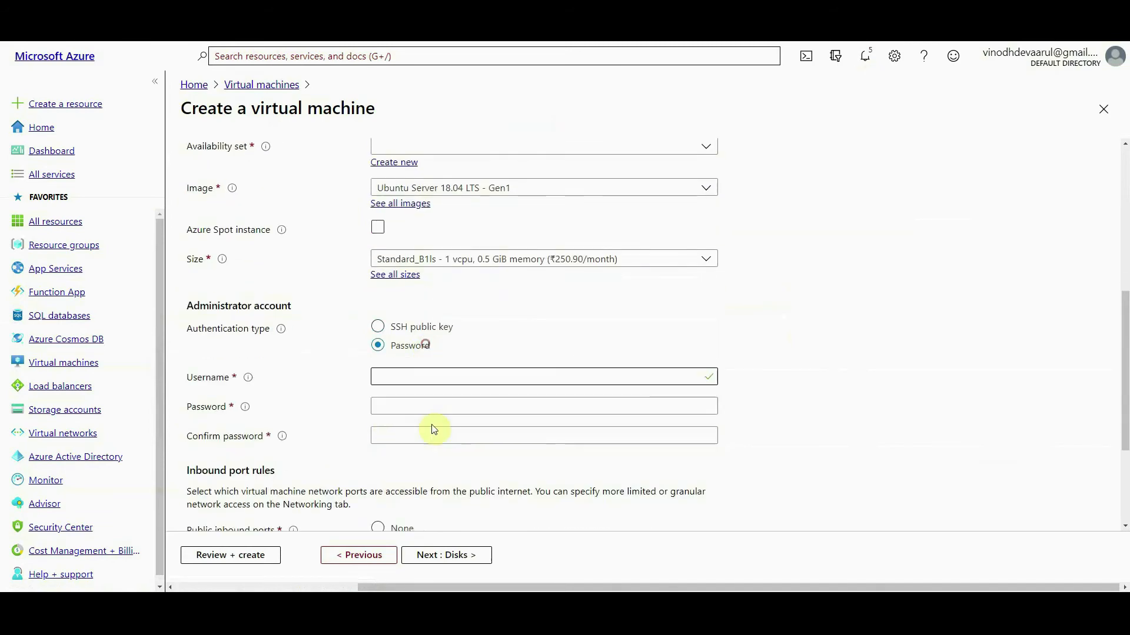
{"action": "left_click", "coordinate": [451, 377]}
{"action": "type", "text": "vinodhc"}
{"action": "key", "text": "Tab"}
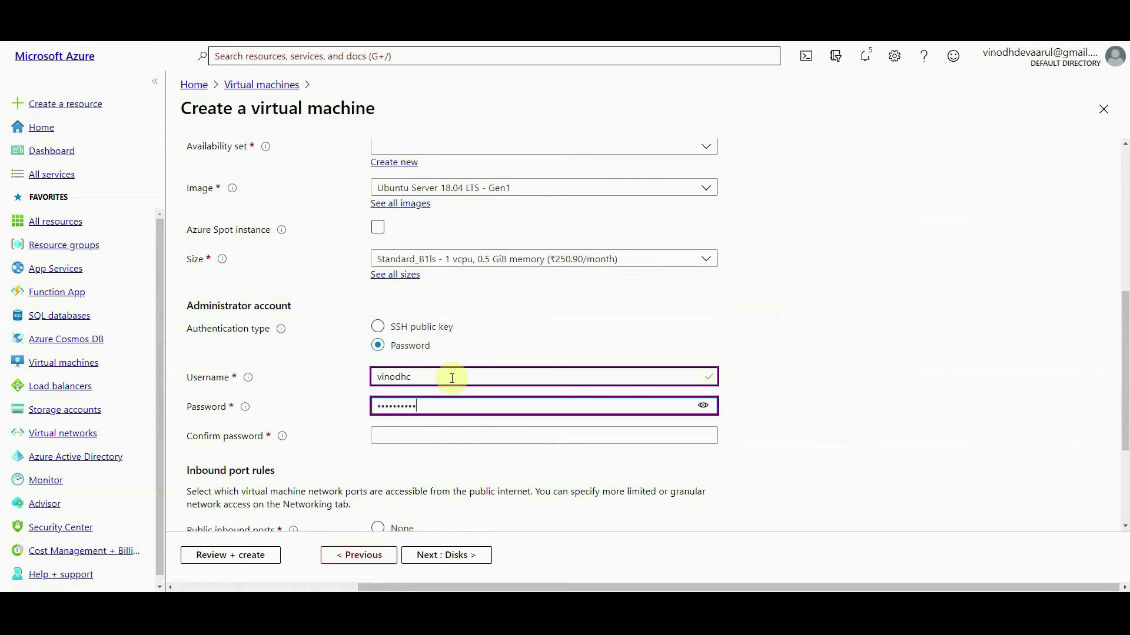
{"action": "key", "text": "Tab"}
{"action": "type", "text": "•••••••••"}
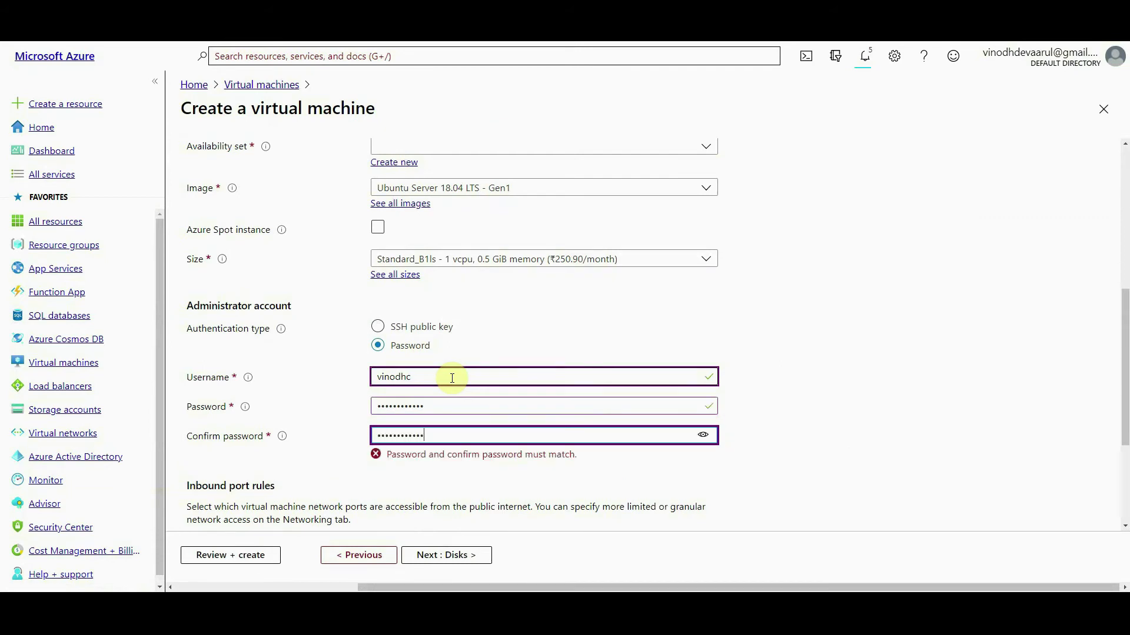
{"action": "type", "text": "•"}
{"action": "scroll", "coordinate": [302, 459], "scroll_direction": "down", "scroll_amount": 3}
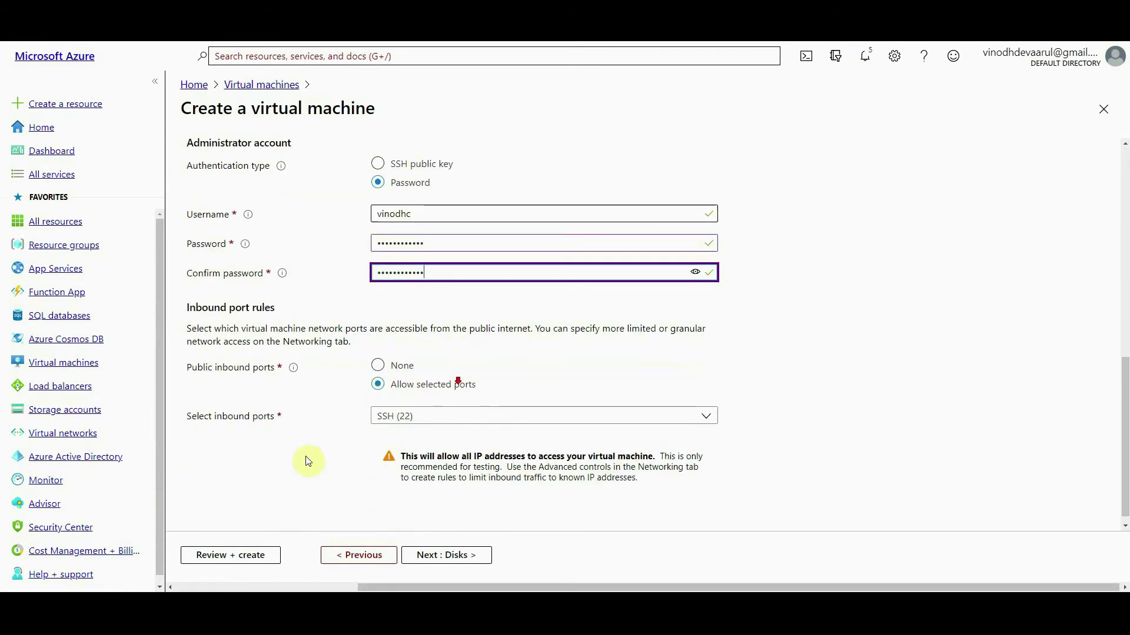
{"action": "left_click", "coordinate": [246, 553]}
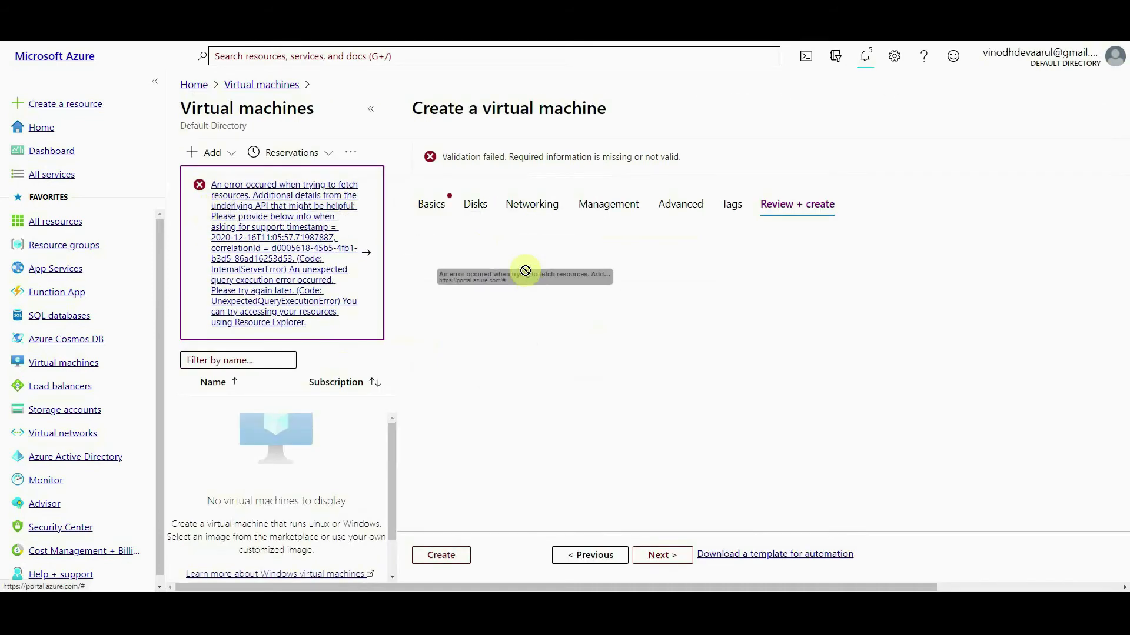
On Basics, choose az900-availset for vm4, then review and create it.
{"action": "left_click", "coordinate": [423, 204]}
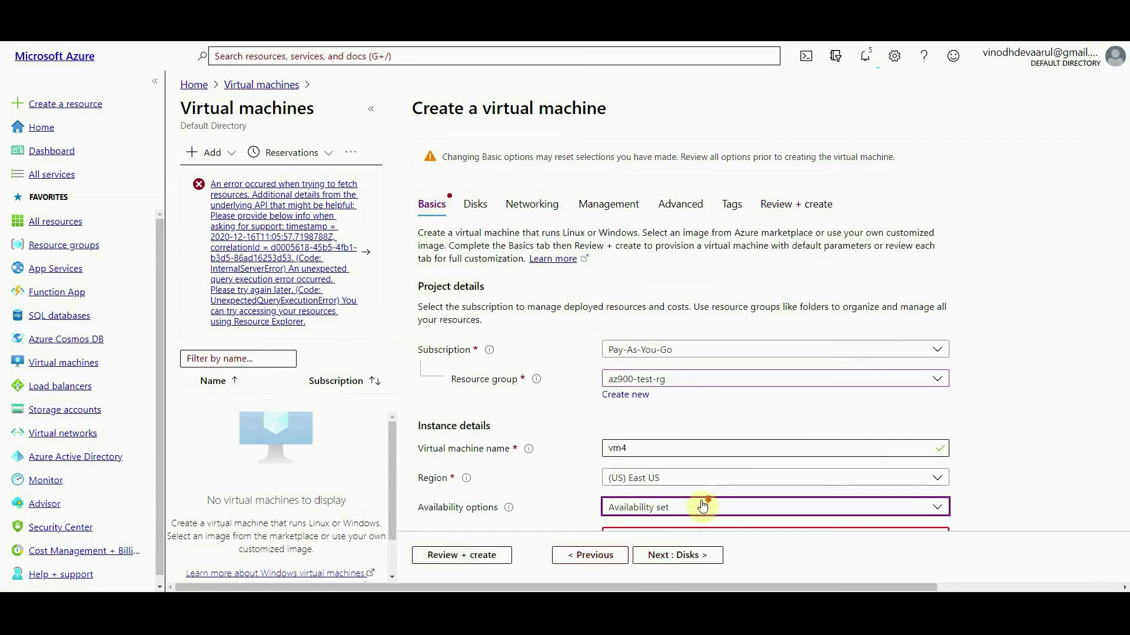
{"action": "scroll", "coordinate": [682, 443], "scroll_direction": "down", "scroll_amount": 3}
{"action": "left_click", "coordinate": [673, 376]}
{"action": "left_click", "coordinate": [656, 395]}
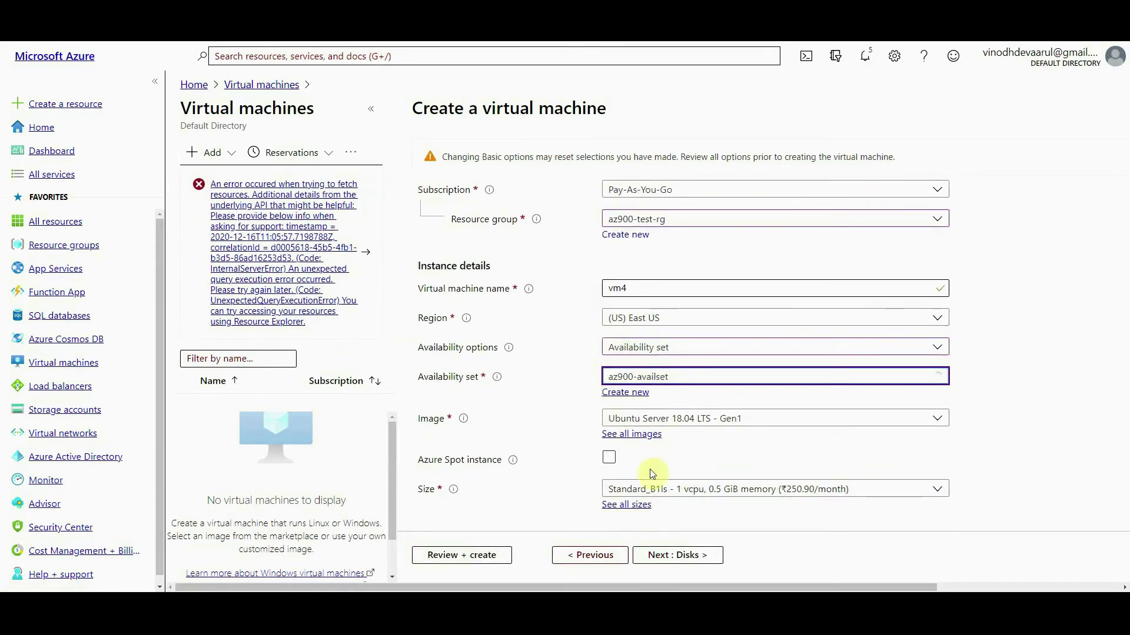
{"action": "left_click", "coordinate": [479, 553]}
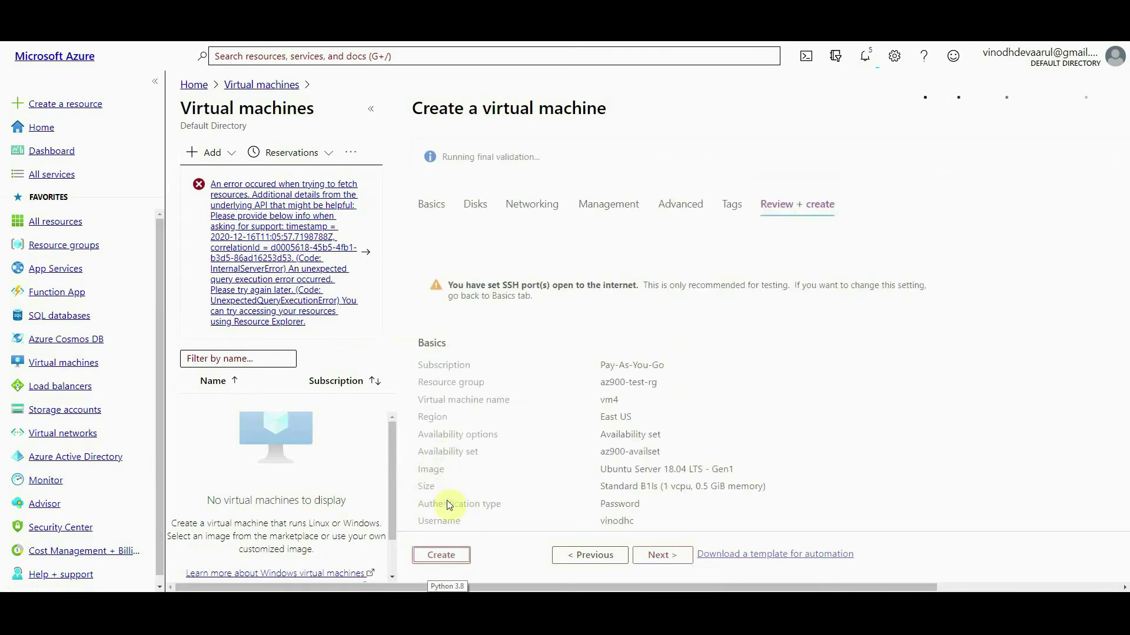
{"action": "left_click", "coordinate": [445, 554]}
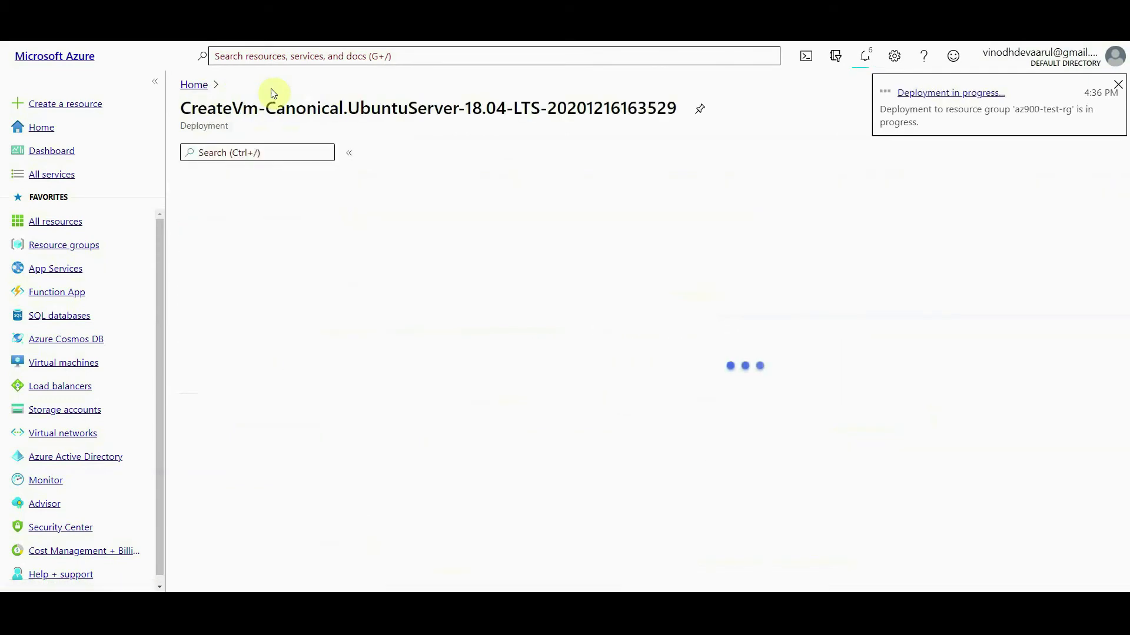
Check the Virtual machines list showing vm1 and vm2 running, then start adding a new virtual machine.
{"action": "left_click", "coordinate": [65, 361]}
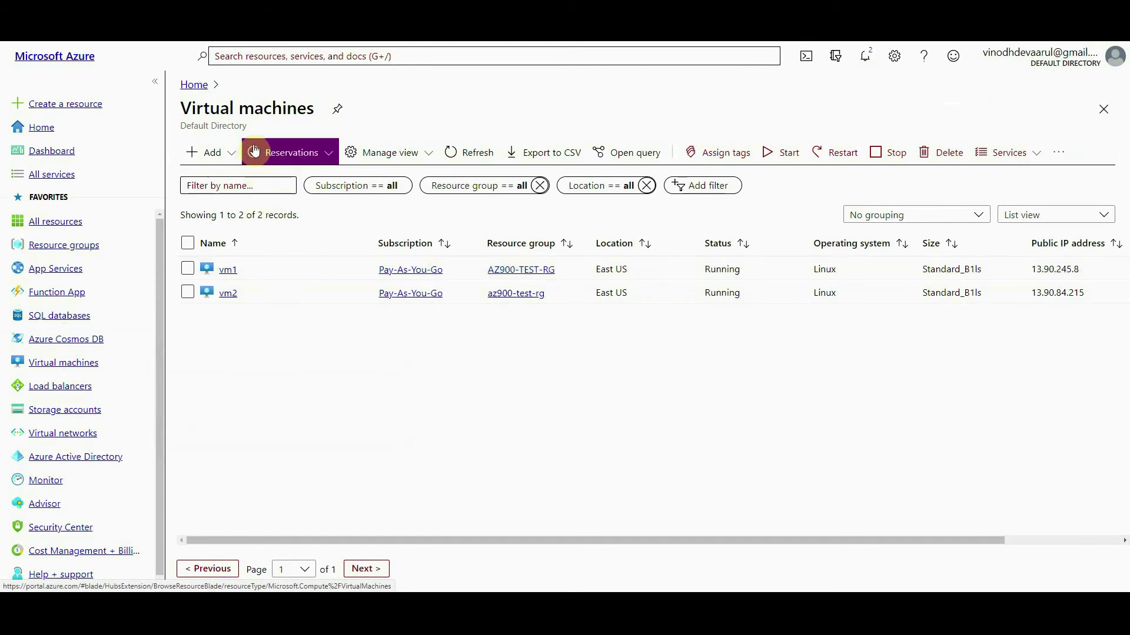
{"action": "left_click", "coordinate": [221, 145]}
{"action": "left_click", "coordinate": [230, 182]}
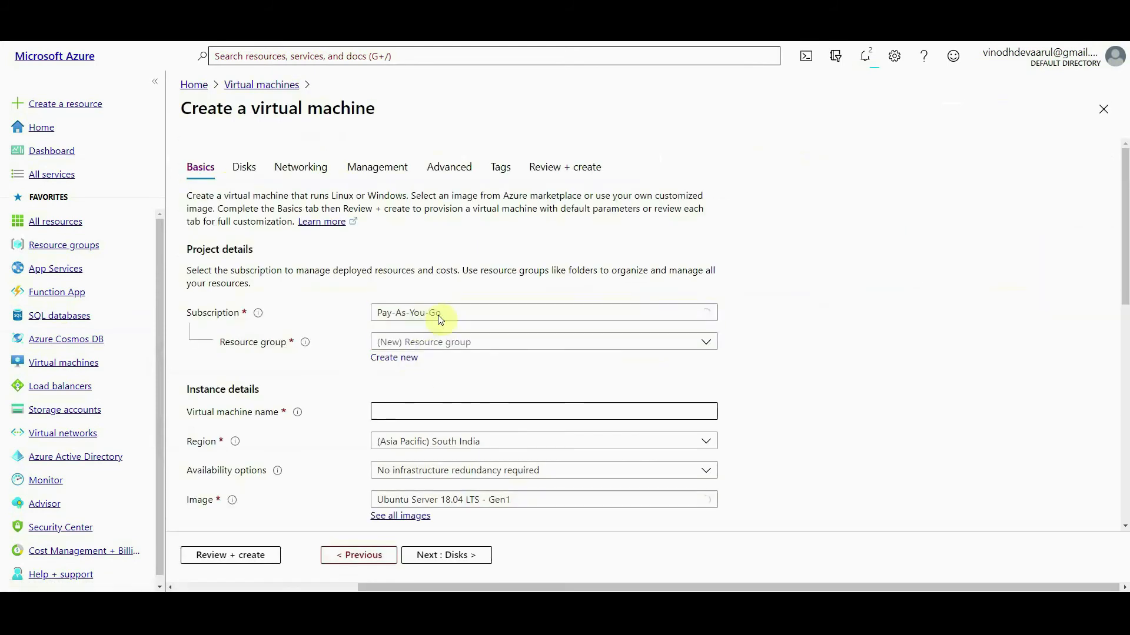
Put the new VM vm5 in az900-test-rg and availability set az900-availset.
{"action": "left_click", "coordinate": [446, 342]}
{"action": "left_click", "coordinate": [435, 392]}
{"action": "left_click", "coordinate": [473, 412]}
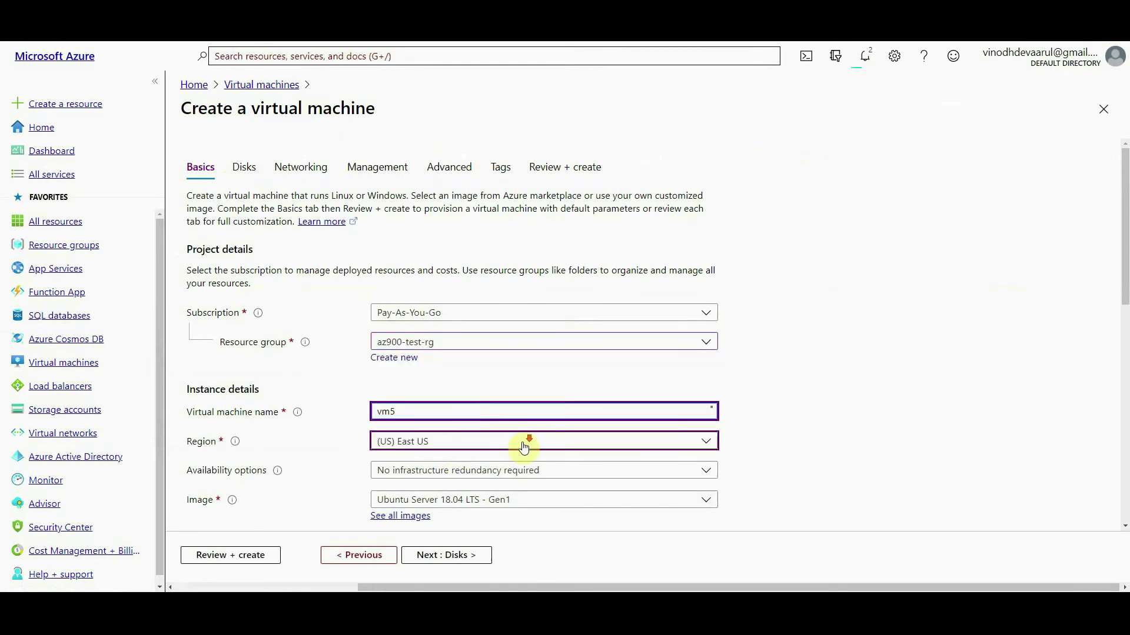
{"action": "scroll", "coordinate": [524, 442], "scroll_direction": "down", "scroll_amount": 2}
{"action": "left_click", "coordinate": [484, 354]}
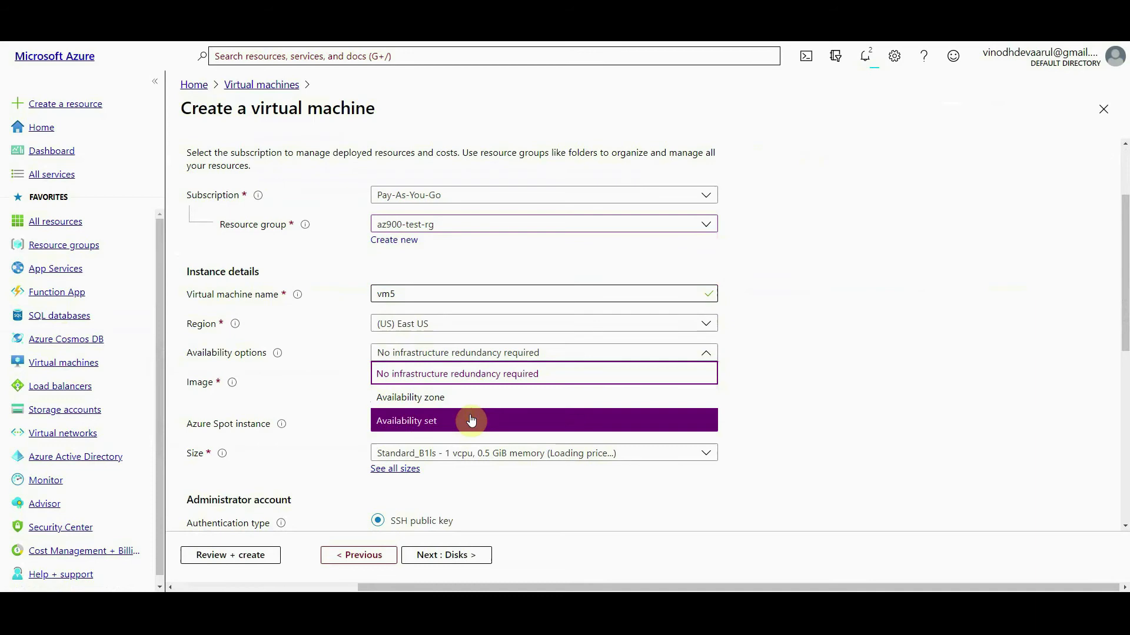
{"action": "left_click", "coordinate": [469, 422]}
{"action": "left_click", "coordinate": [467, 385]}
{"action": "left_click", "coordinate": [465, 403]}
Use password sign-in with administrator credentials and run Review + create until validation passes.
{"action": "scroll", "coordinate": [460, 474], "scroll_direction": "down", "scroll_amount": 5}
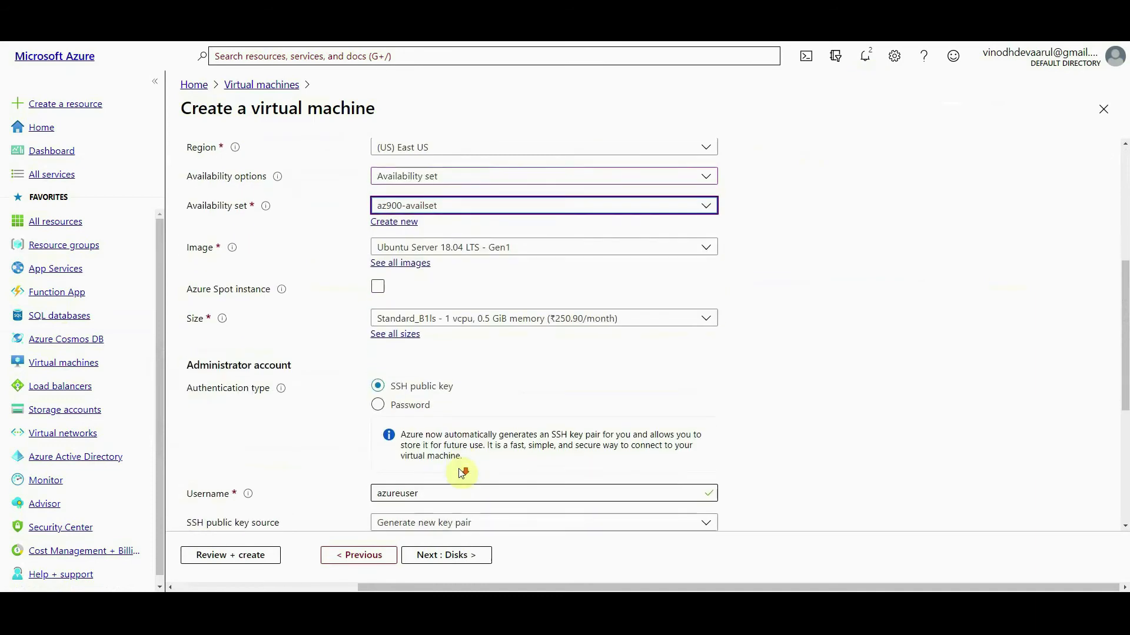
{"action": "left_click", "coordinate": [418, 290]}
{"action": "left_click", "coordinate": [438, 318]}
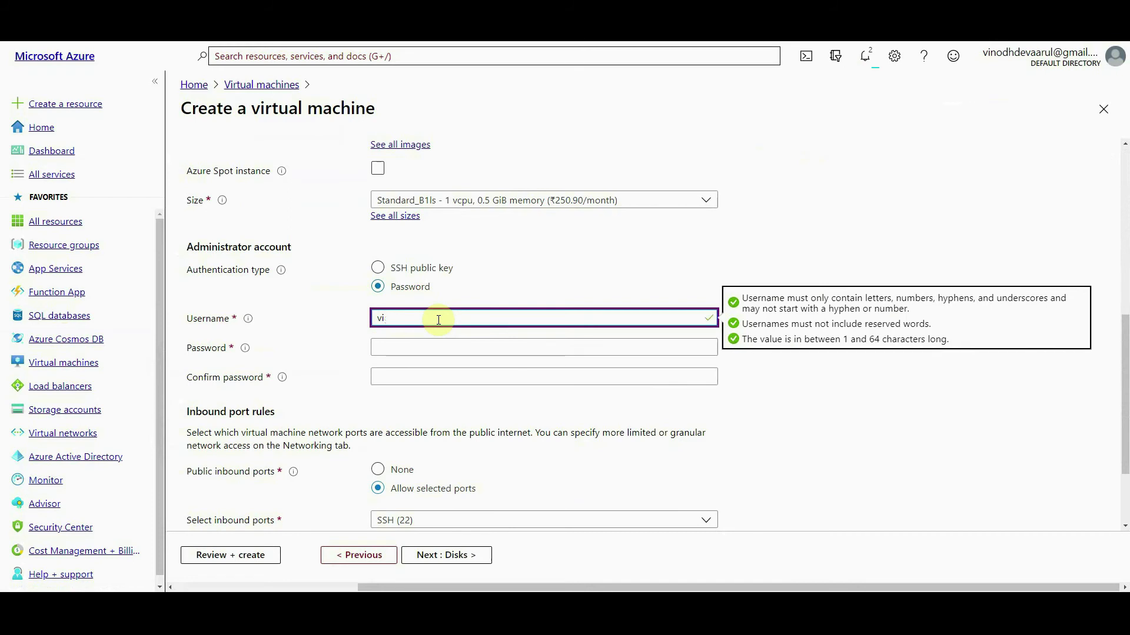
{"action": "key", "text": "Tab"}
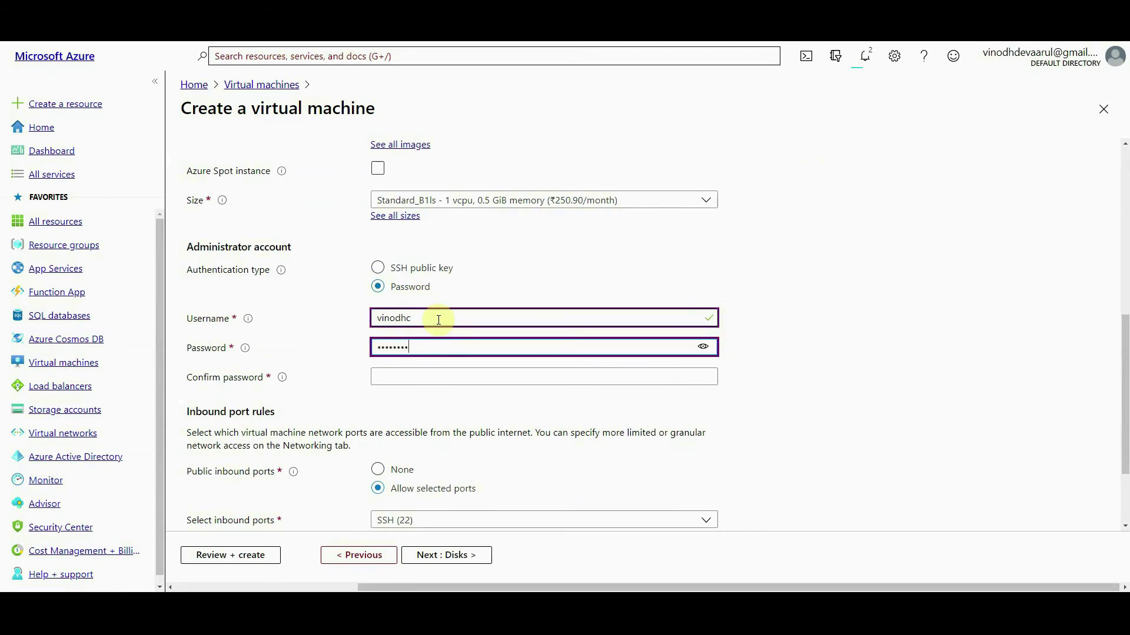
{"action": "key", "text": "Tab"}
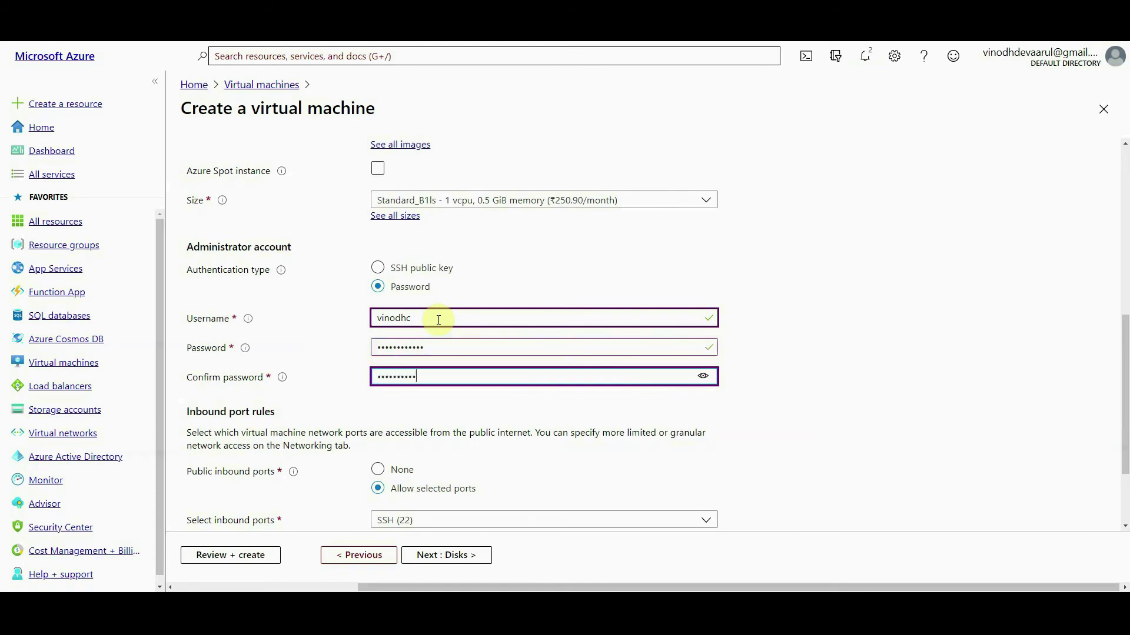
{"action": "scroll", "coordinate": [439, 320], "scroll_direction": "down", "scroll_amount": 3}
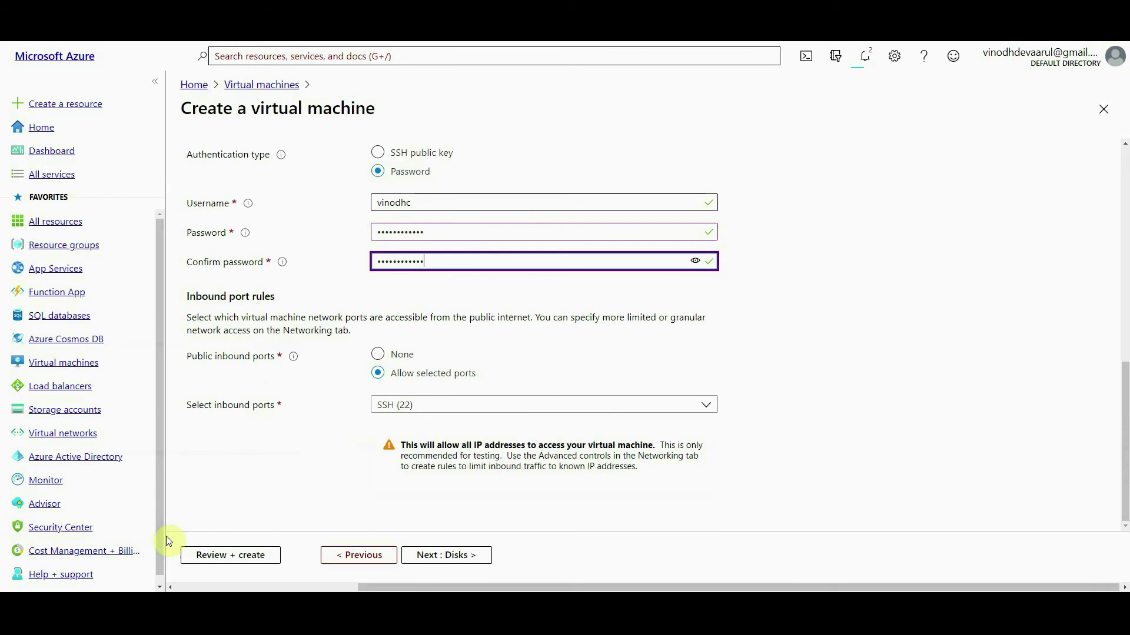
{"action": "left_click", "coordinate": [235, 556]}
{"action": "left_click", "coordinate": [238, 555]}
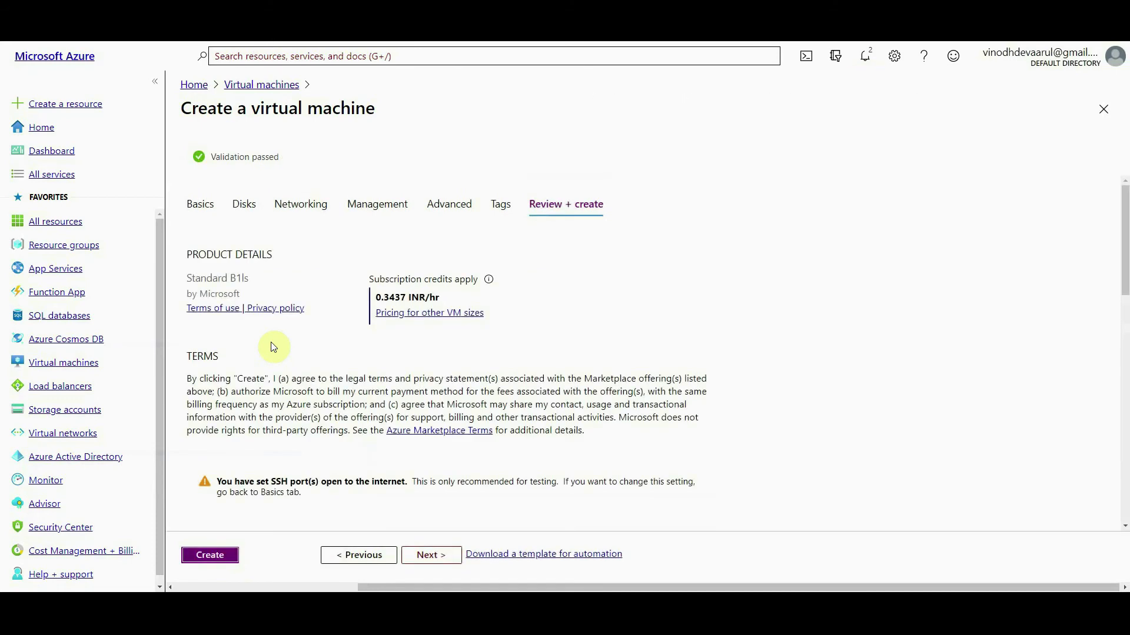
Create vm5, then view the Virtual machines list with vm3 and vm4 still creating.
{"action": "left_click", "coordinate": [201, 554]}
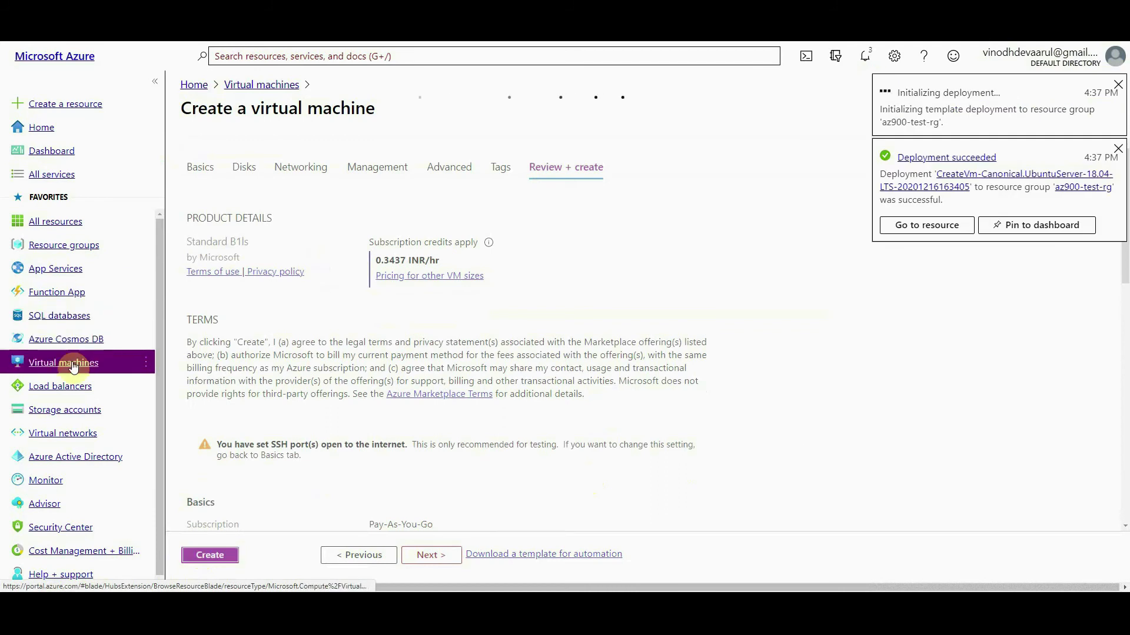
{"action": "mouse_move", "coordinate": [71, 363]}
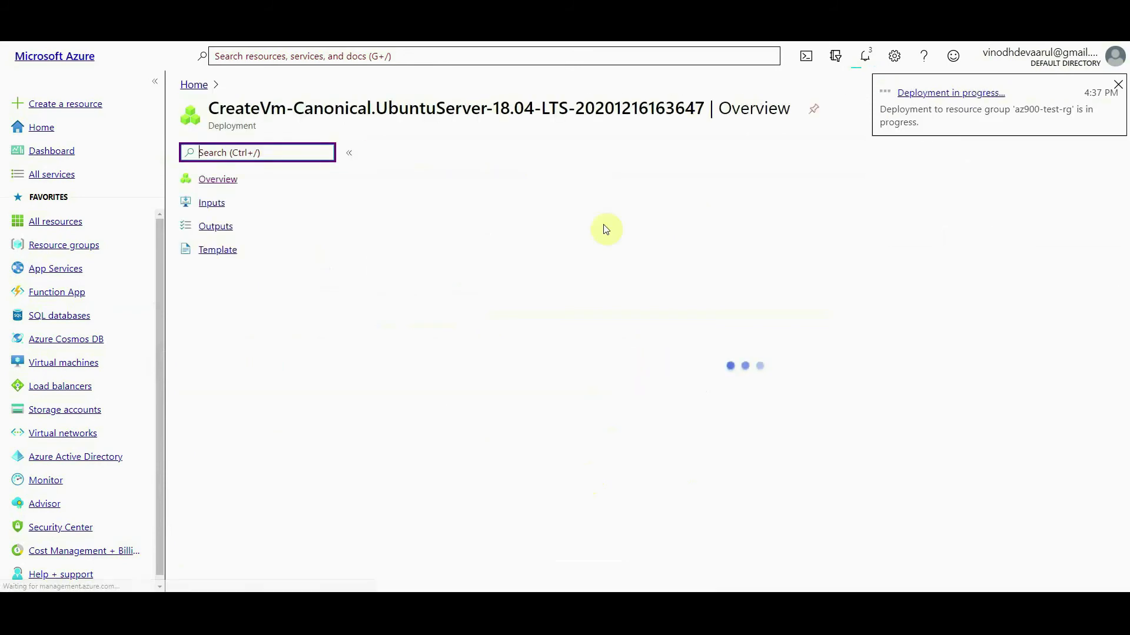
{"action": "left_click", "coordinate": [77, 362]}
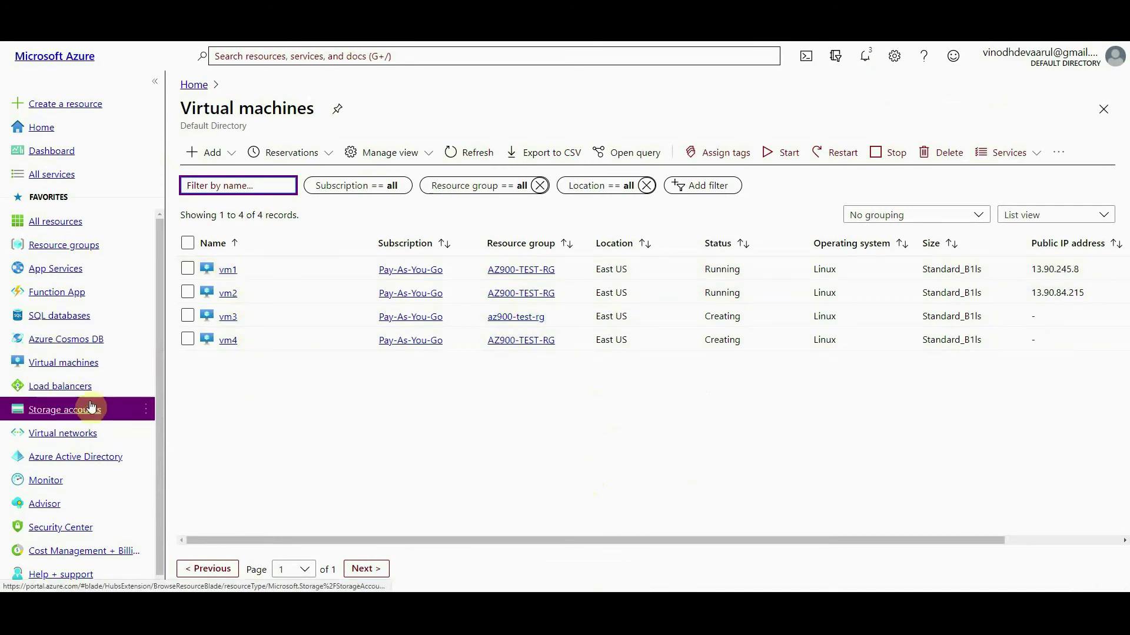
Open az900-availset and refresh to see vm1–vm4 across fault domains 0–1 and update domains 0–3.
{"action": "left_click", "coordinate": [404, 56]}
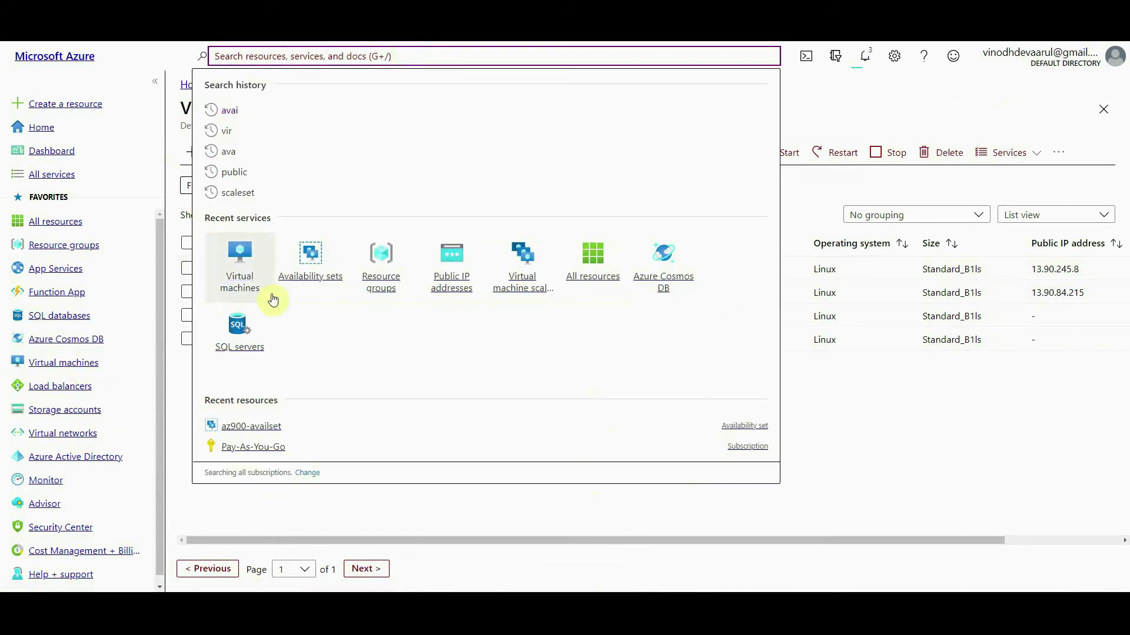
{"action": "left_click", "coordinate": [312, 256]}
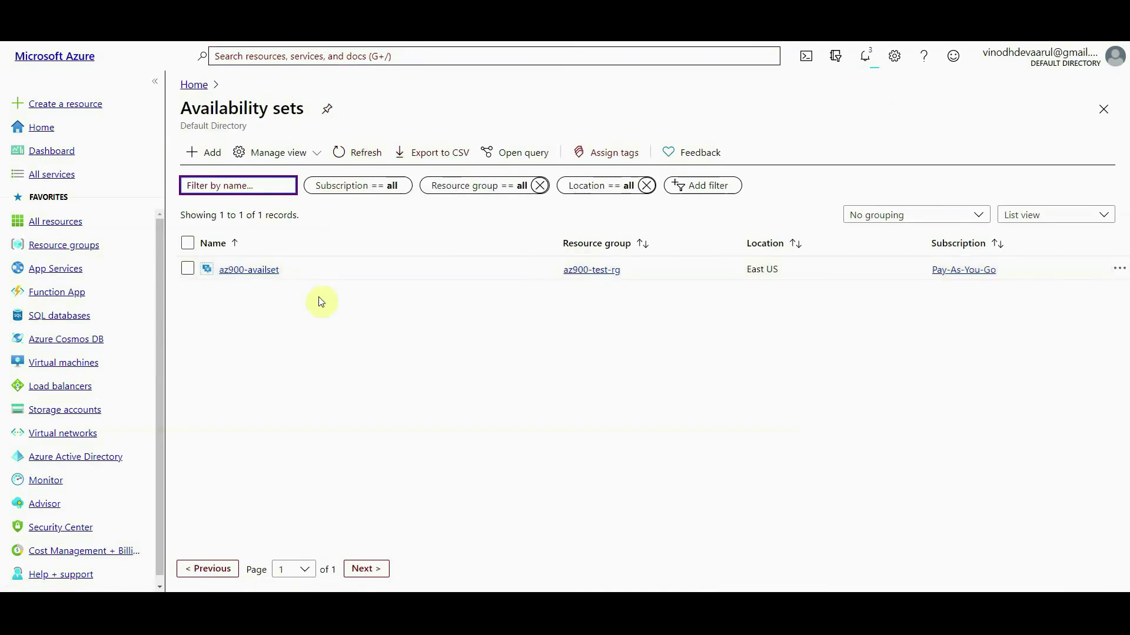
{"action": "left_click", "coordinate": [265, 269]}
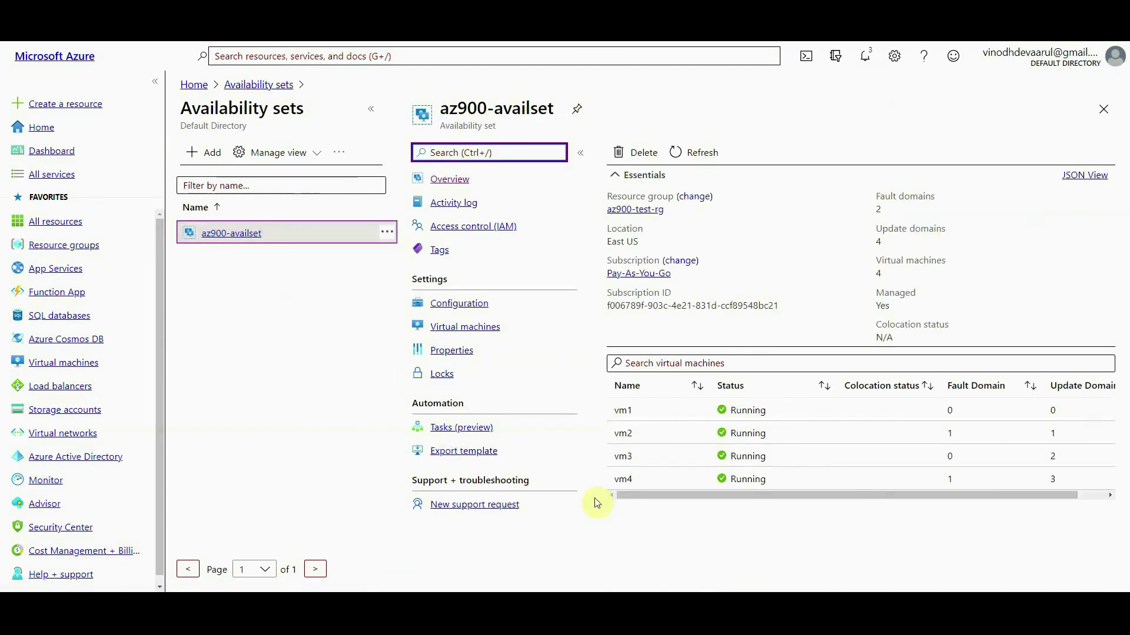
{"action": "left_click", "coordinate": [580, 153]}
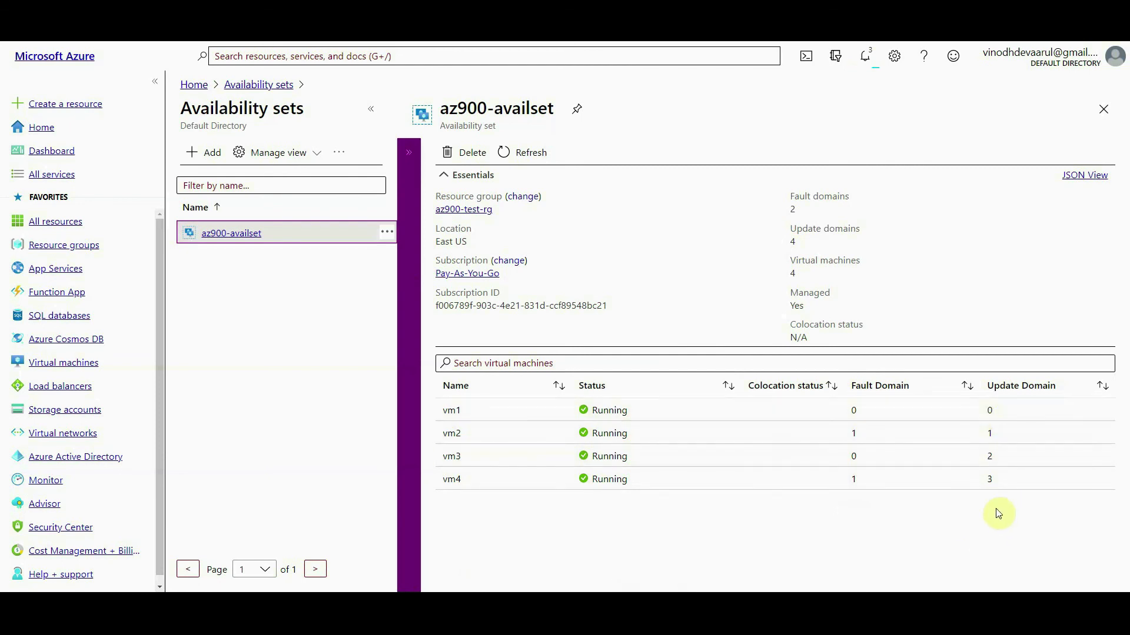
{"action": "left_click", "coordinate": [542, 155]}
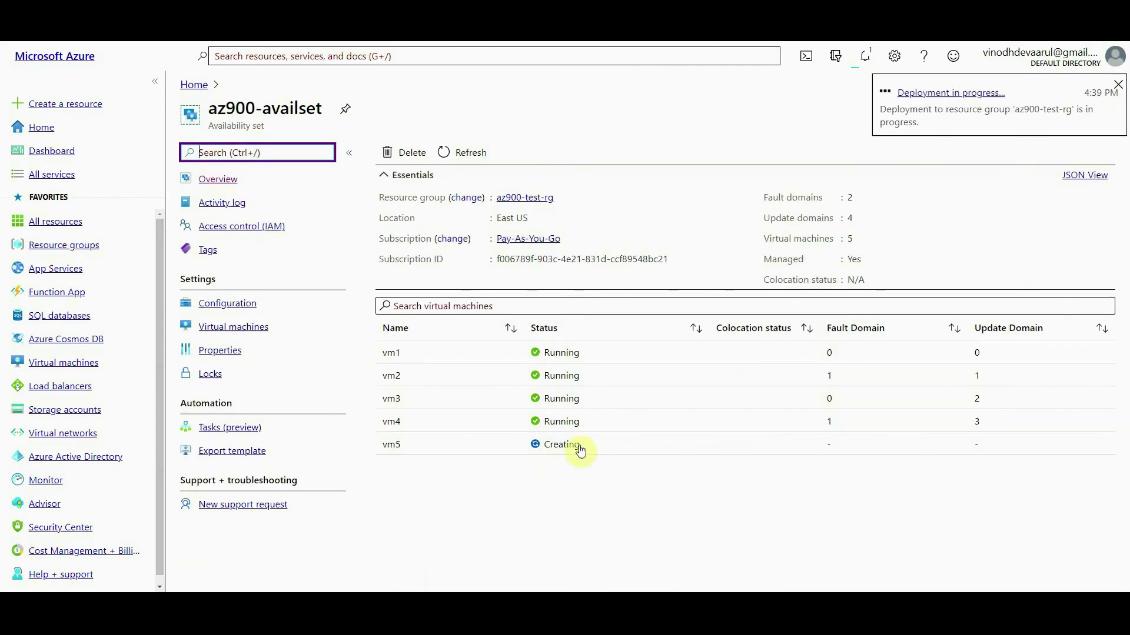